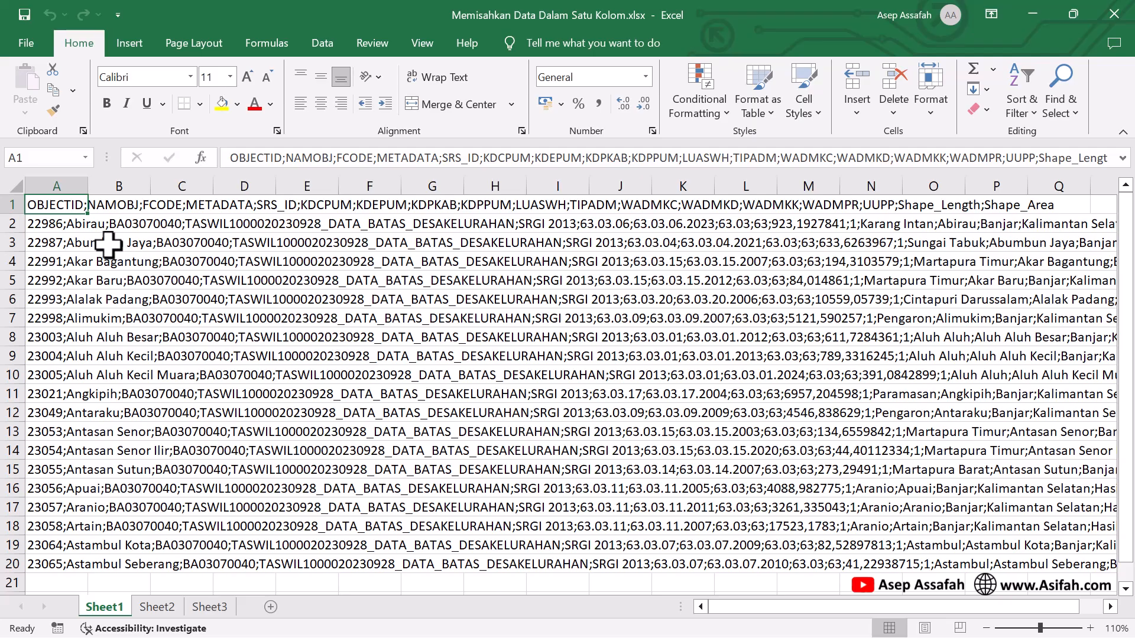
Look through the combined data on Sheet1, the X and Y coordinates on Sheet2, and the data on Sheet3.
click(59, 222)
click(59, 203)
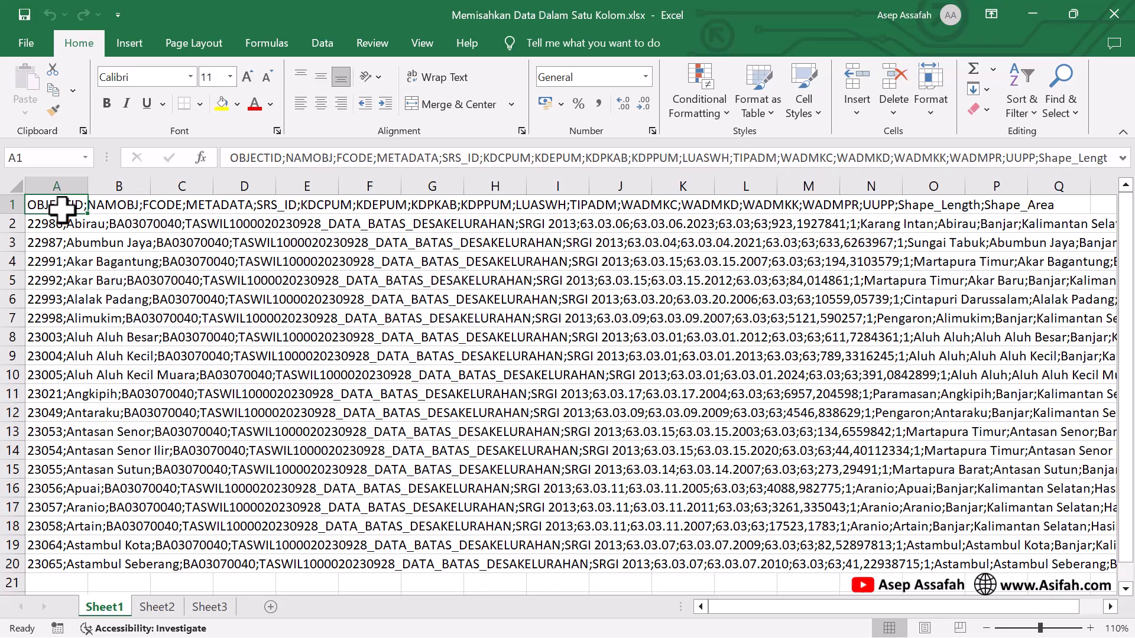
click(125, 206)
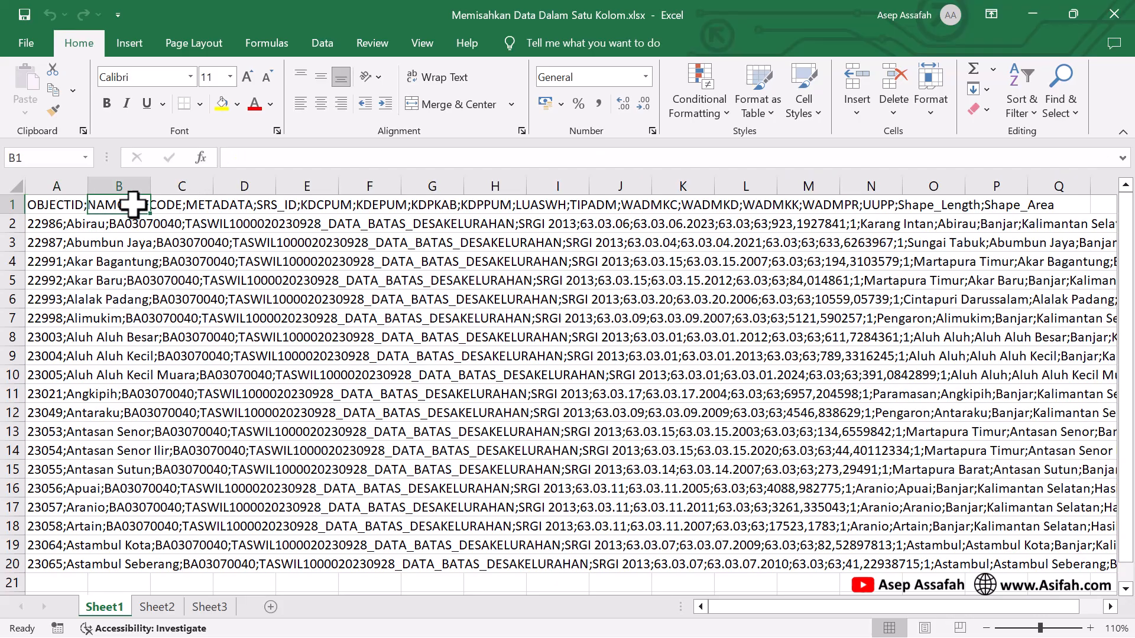
click(68, 205)
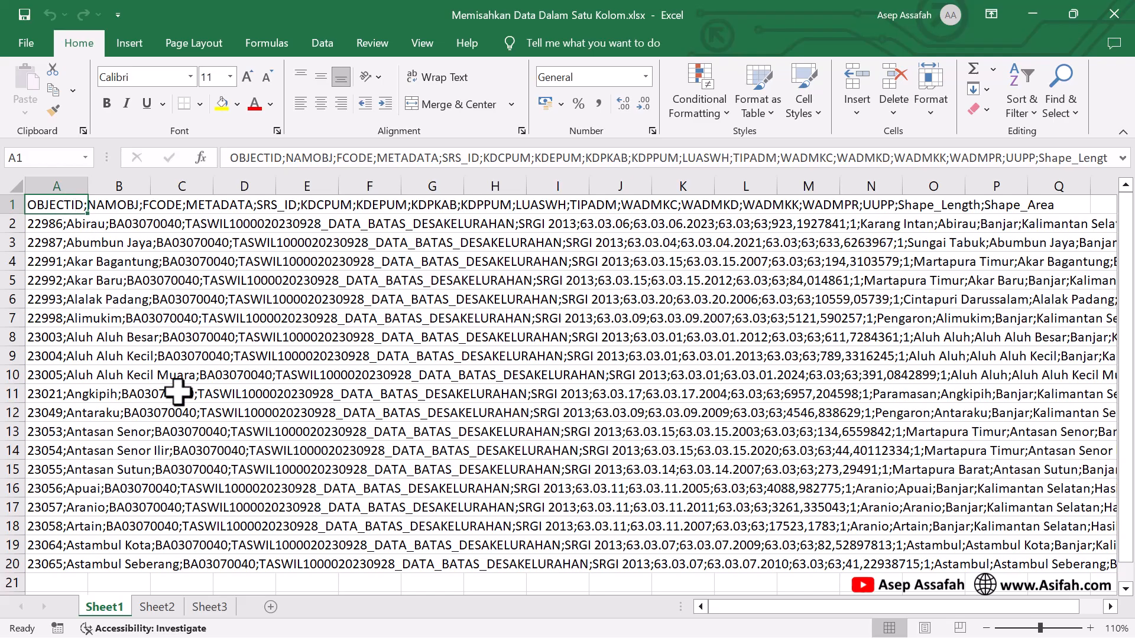
click(157, 608)
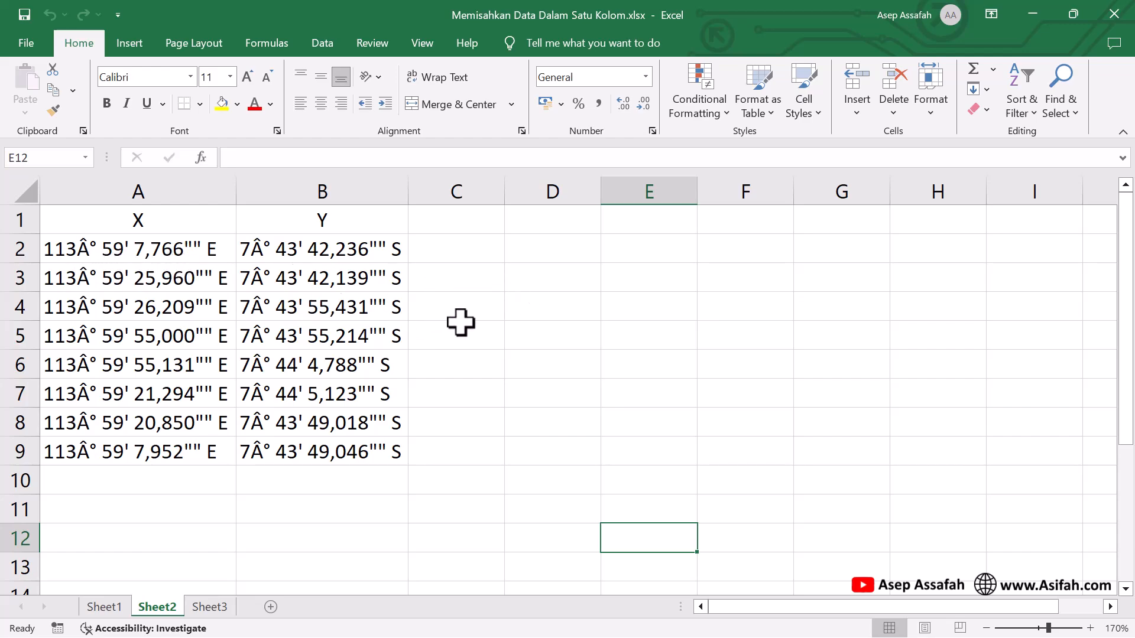
click(214, 607)
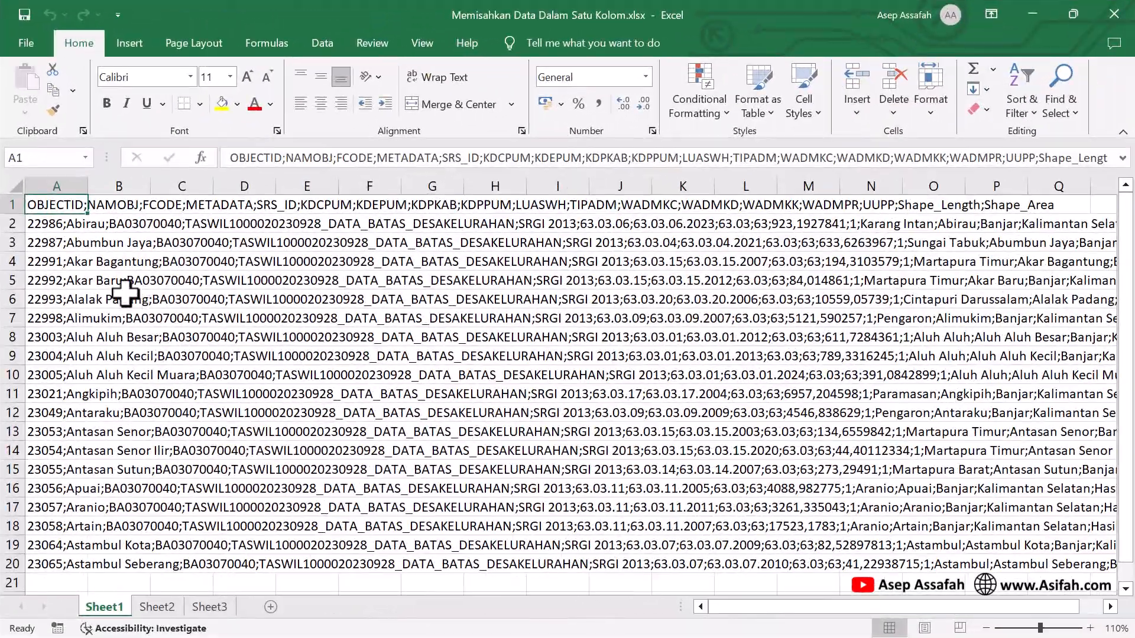
Start Text to Columns on cells A1:A20 of Sheet1 with the Delimited data type and continue to the delimiter settings.
click(59, 227)
click(56, 204)
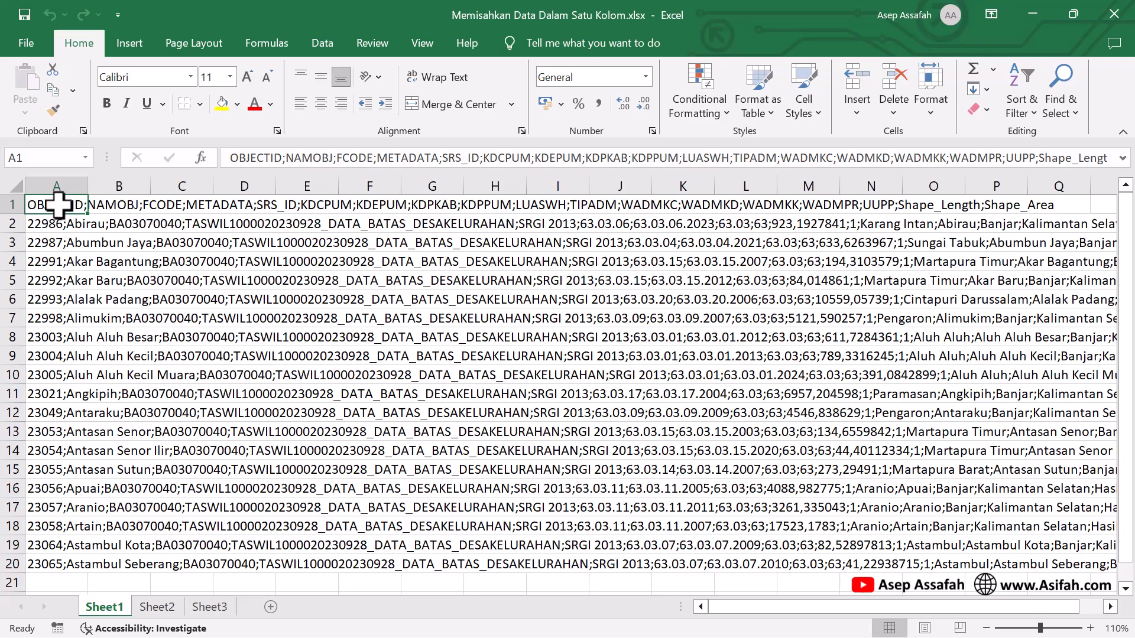
drag(57, 204, 60, 557)
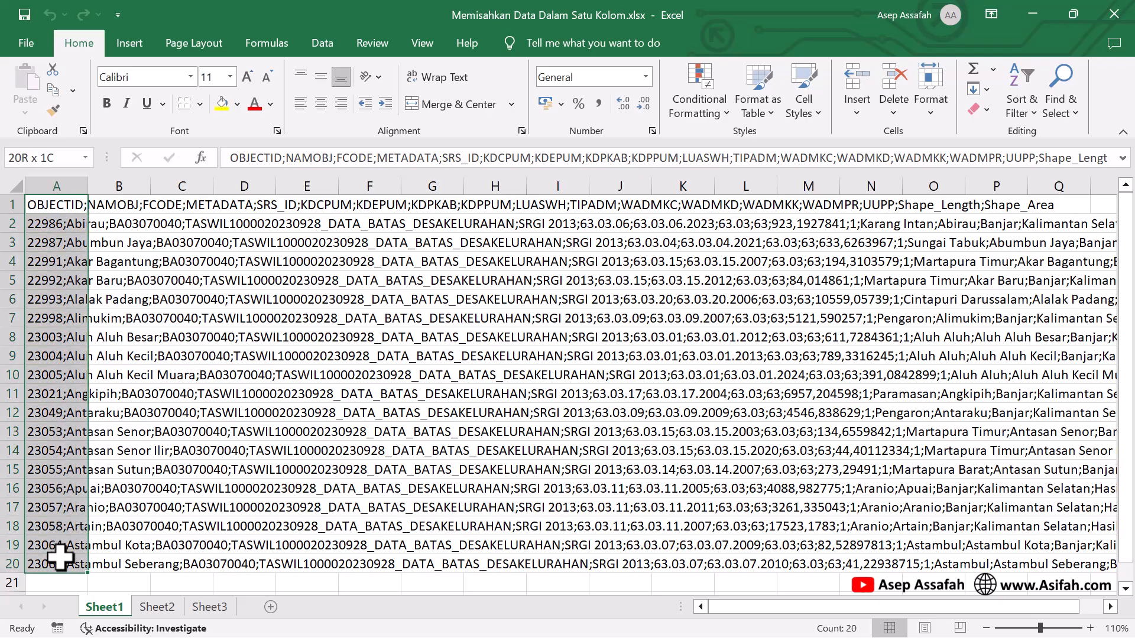
click(63, 204)
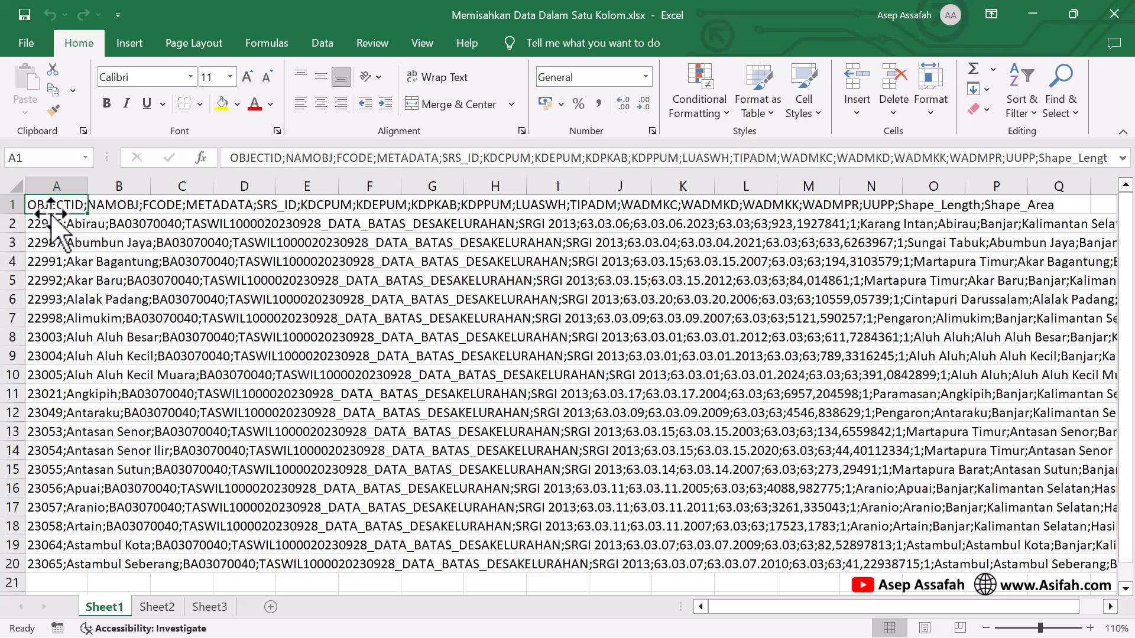
key(ctrl+shift+Down)
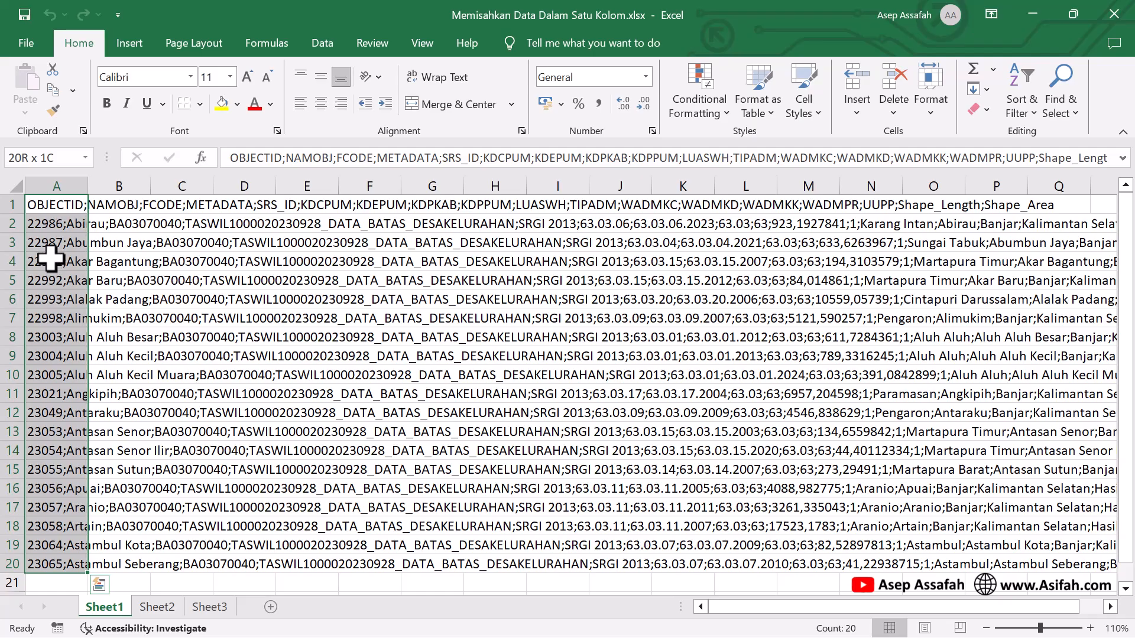
click(325, 44)
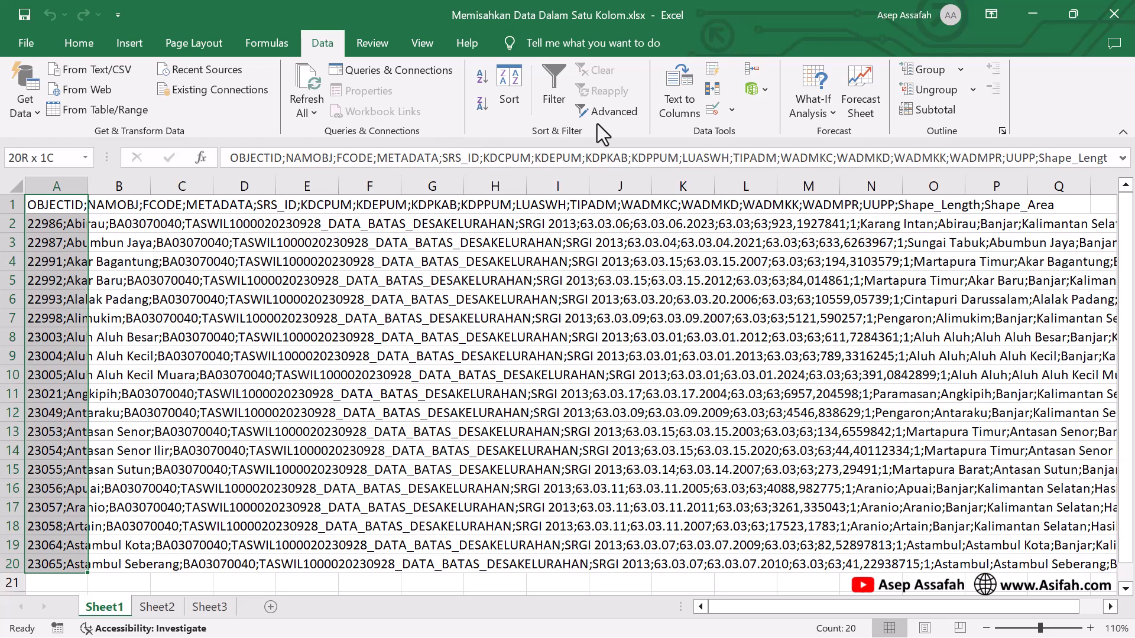
click(679, 113)
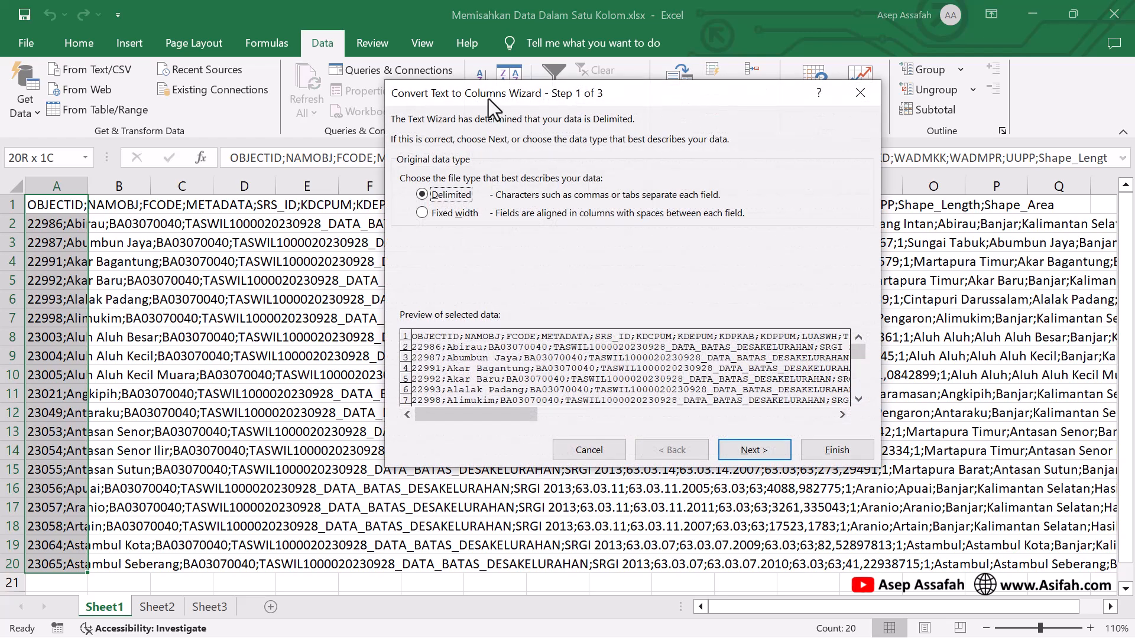
drag(494, 93, 523, 110)
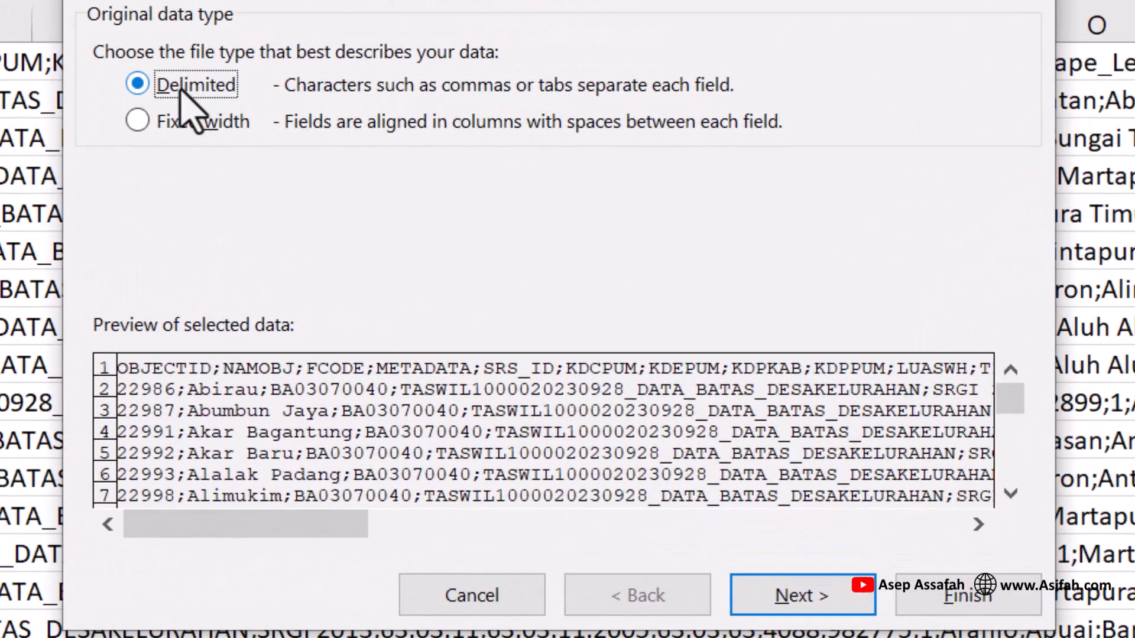
click(772, 591)
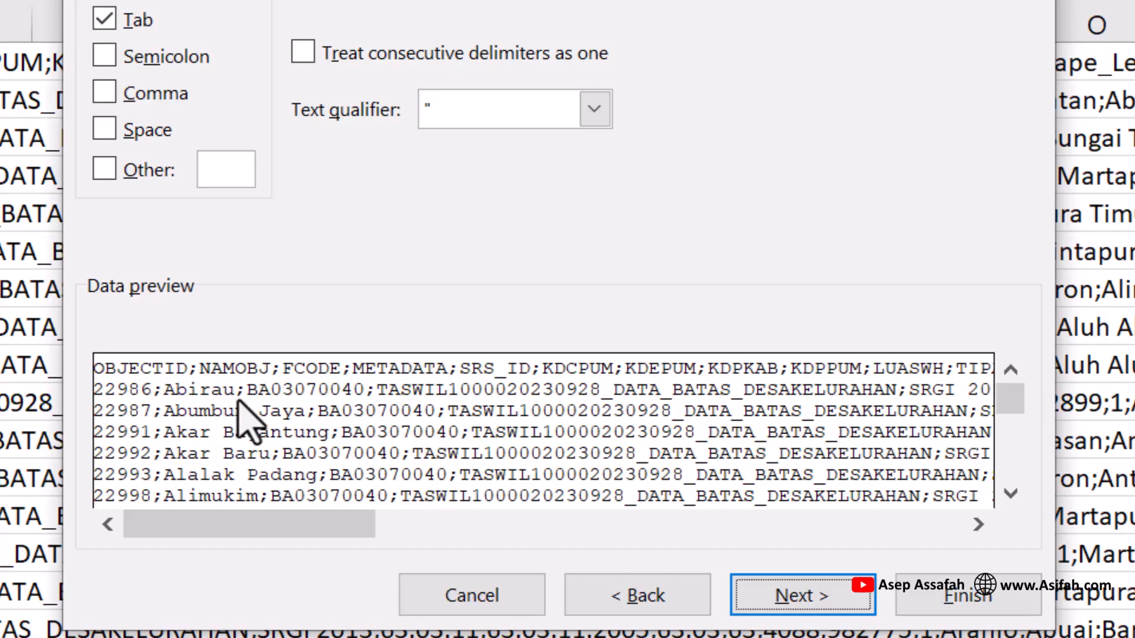
Set ";" as the custom Other delimiter, leaving the Semicolon option off, and check the data preview through the last column.
click(106, 60)
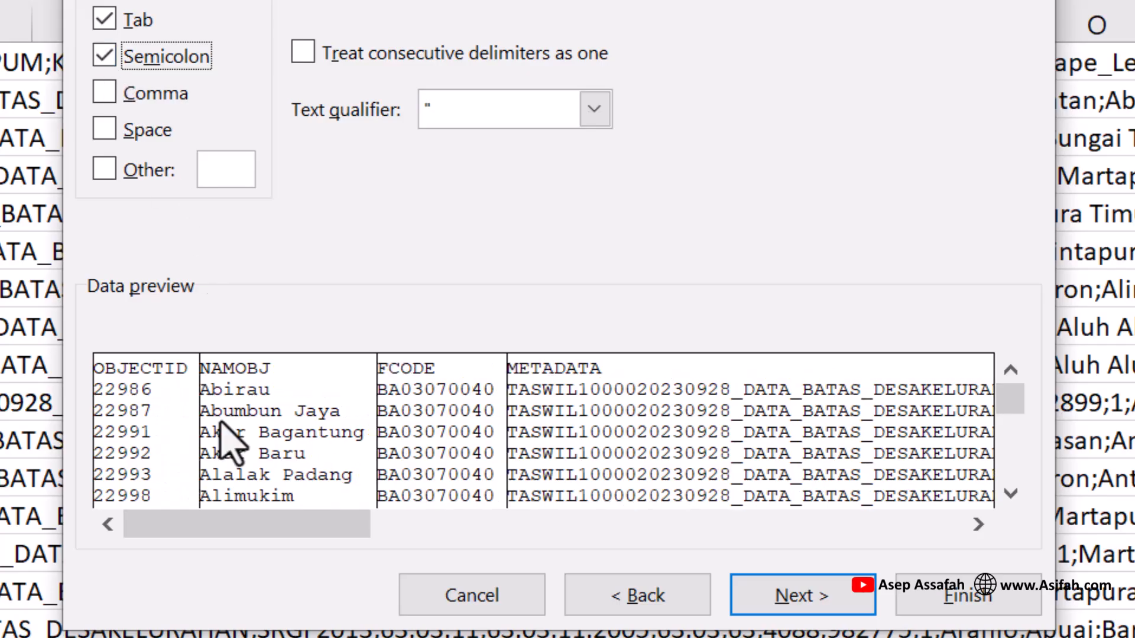
click(105, 57)
click(104, 170)
text(;)
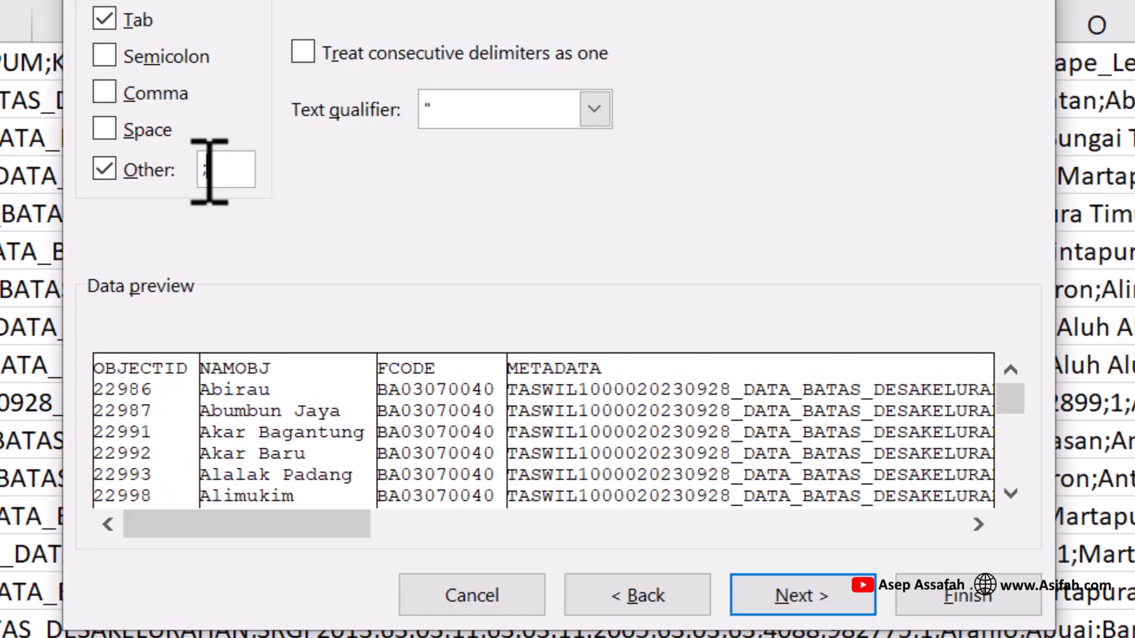
drag(284, 535, 871, 518)
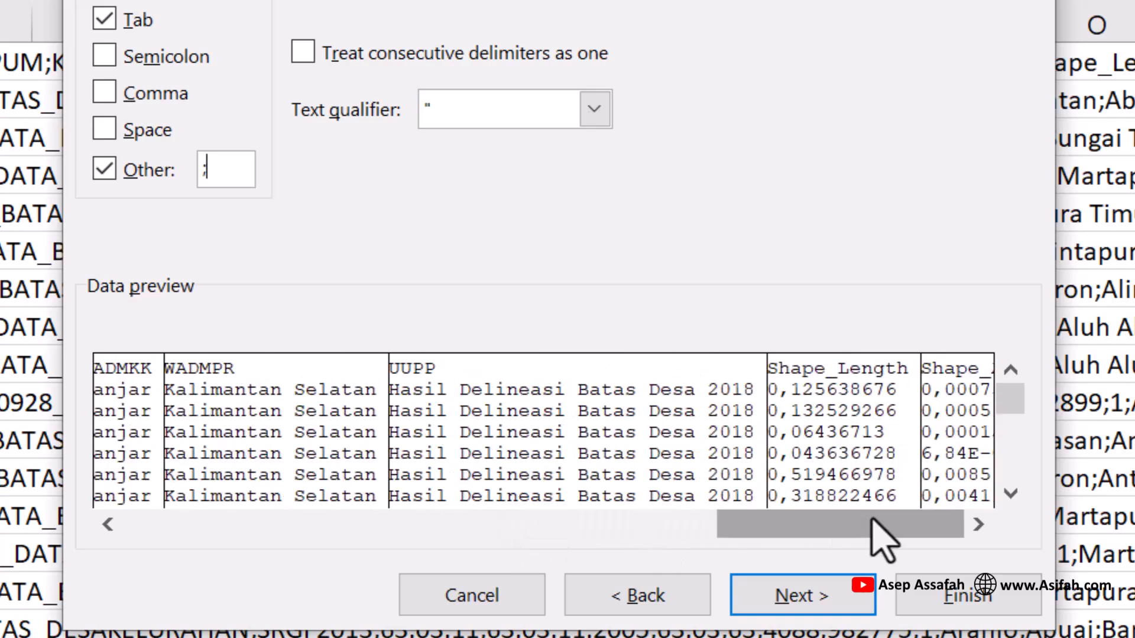
Finish the text conversion with the General column format and destination $A$1.
click(797, 599)
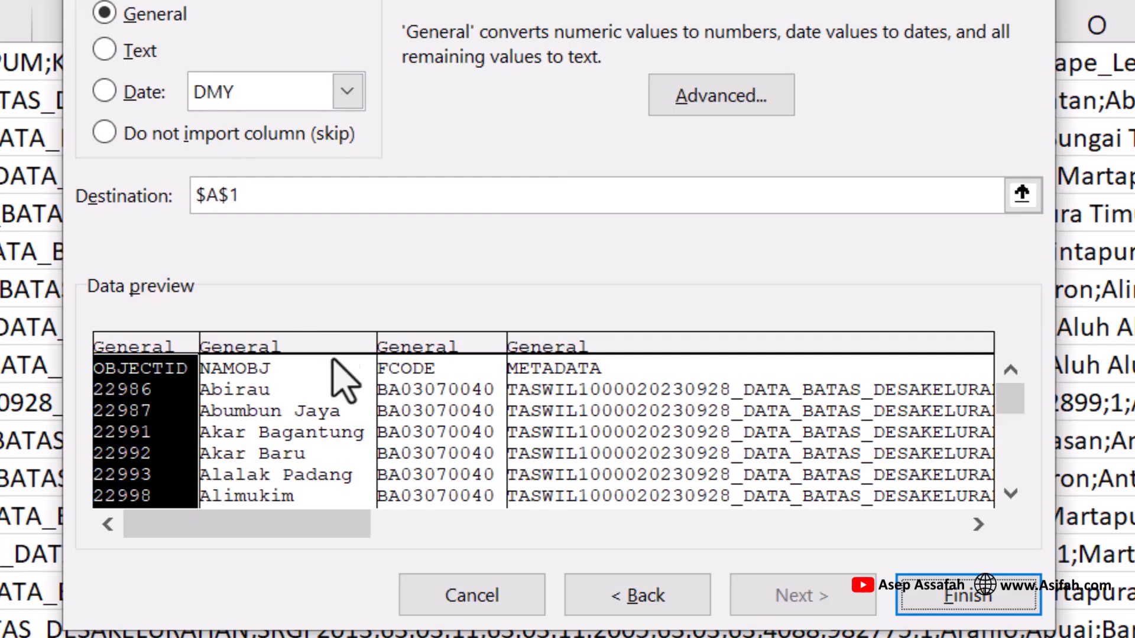
drag(222, 523, 862, 536)
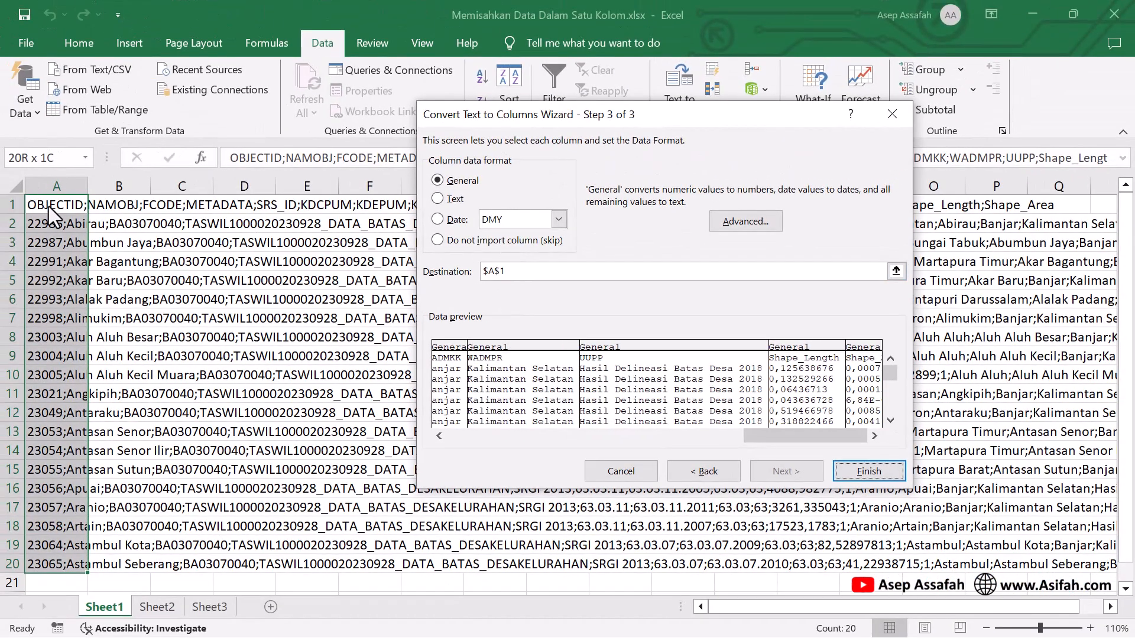
click(873, 473)
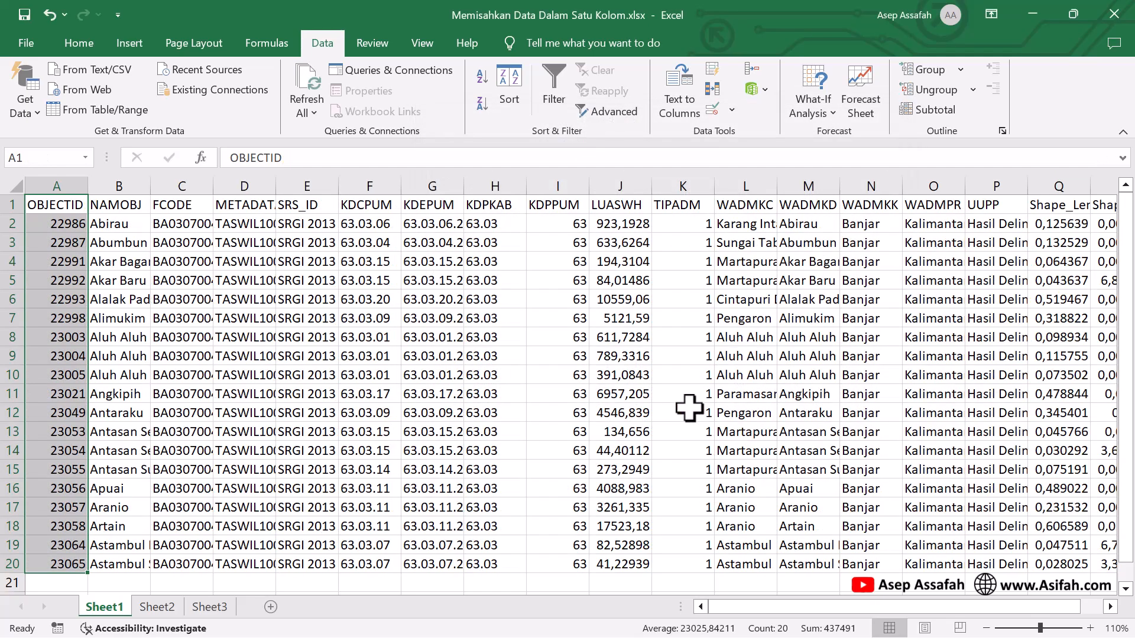
AutoFit the widths of columns A through R on Sheet1 to their contents.
click(142, 277)
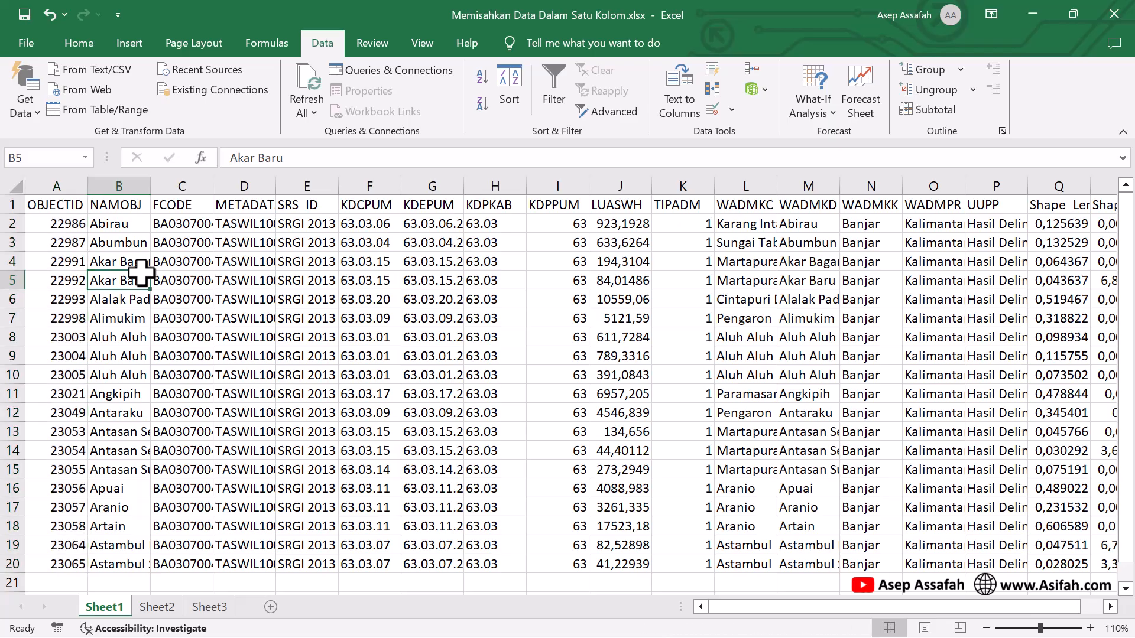
click(57, 177)
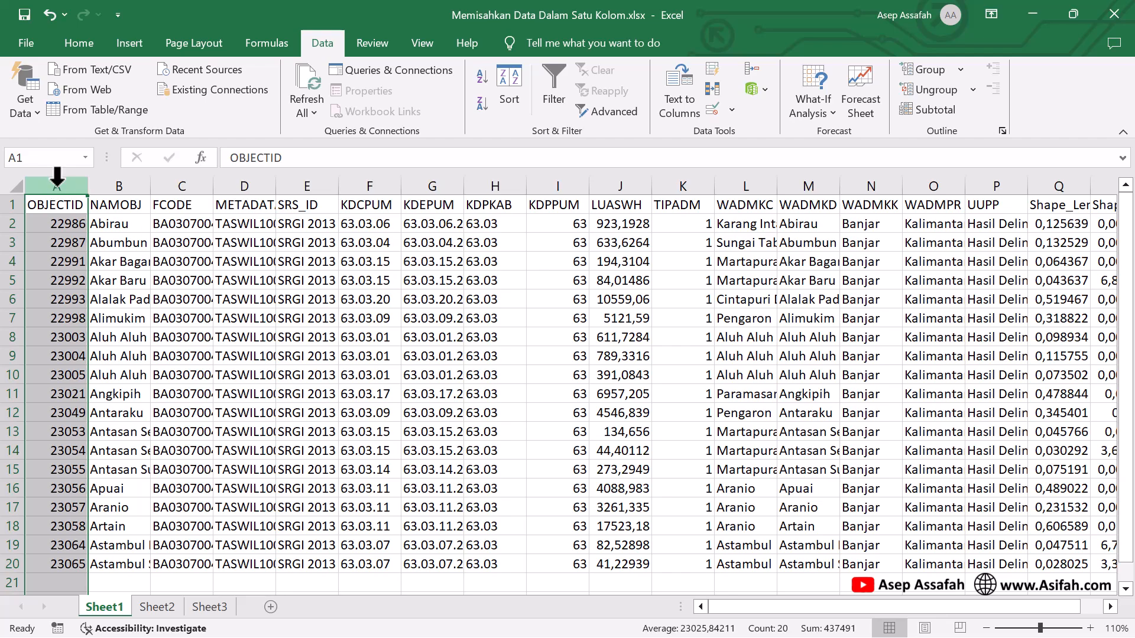
key(ctrl+shift+Right)
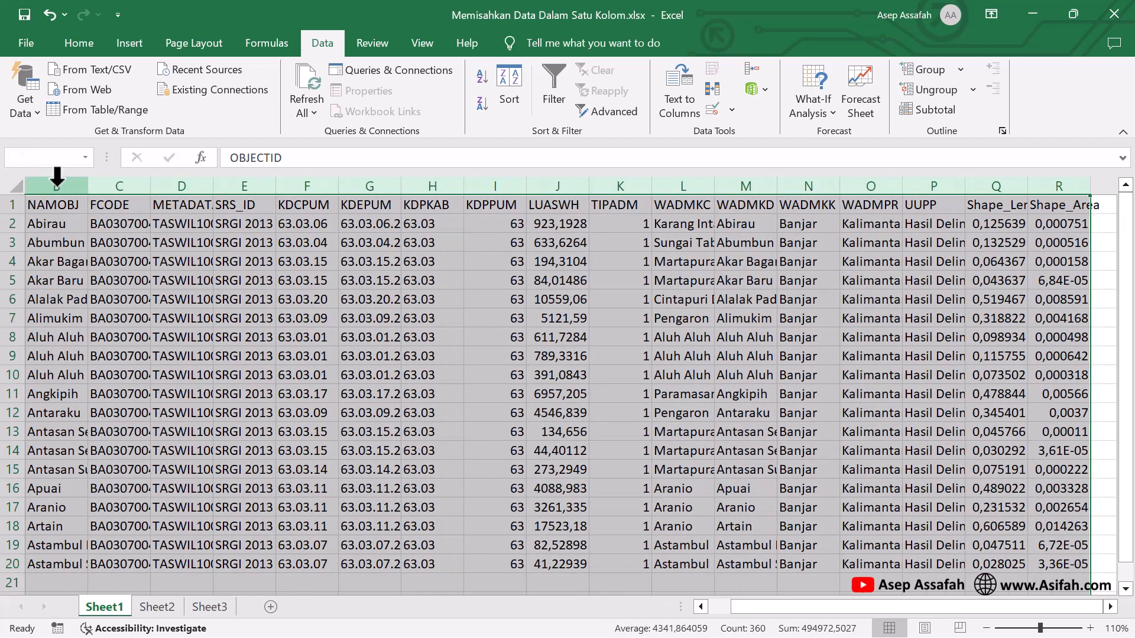
double_click(401, 184)
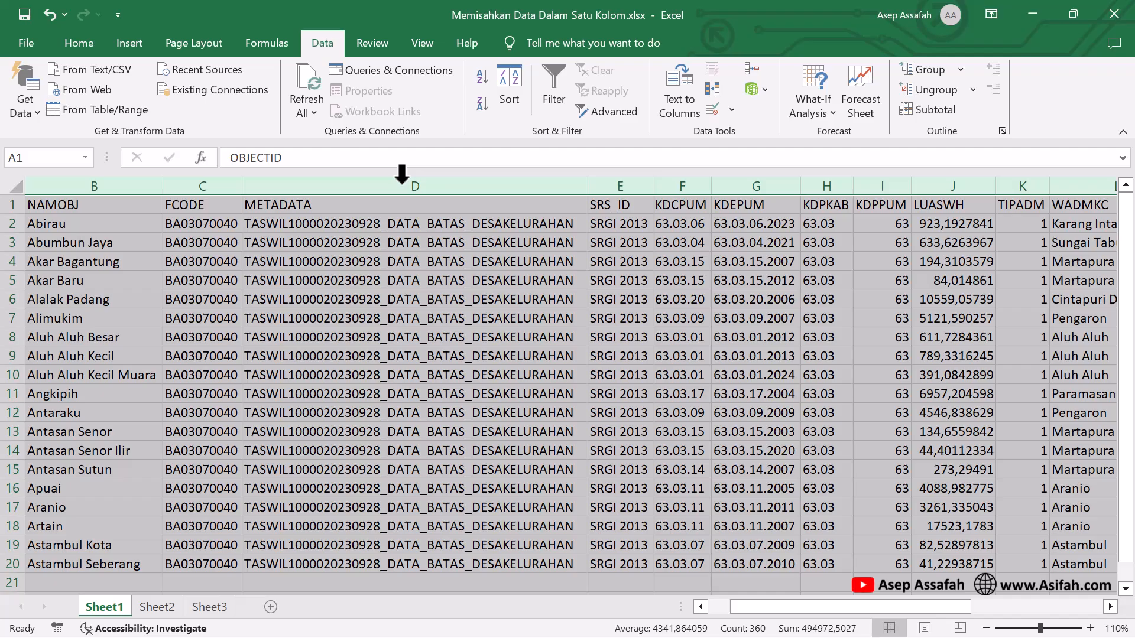
click(124, 265)
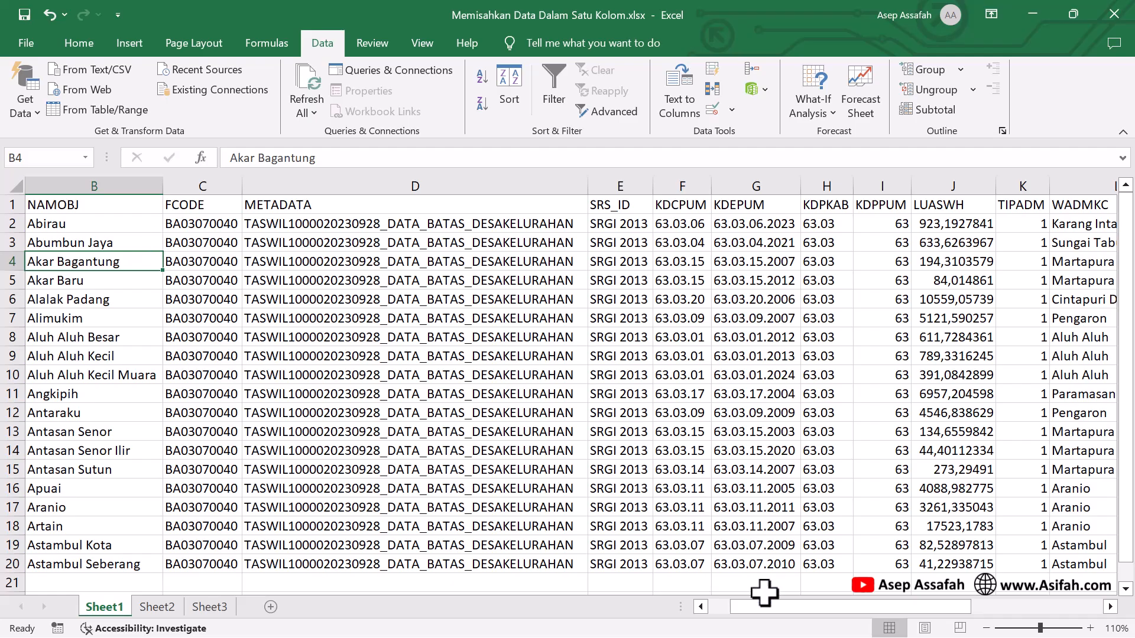
drag(755, 608, 1008, 598)
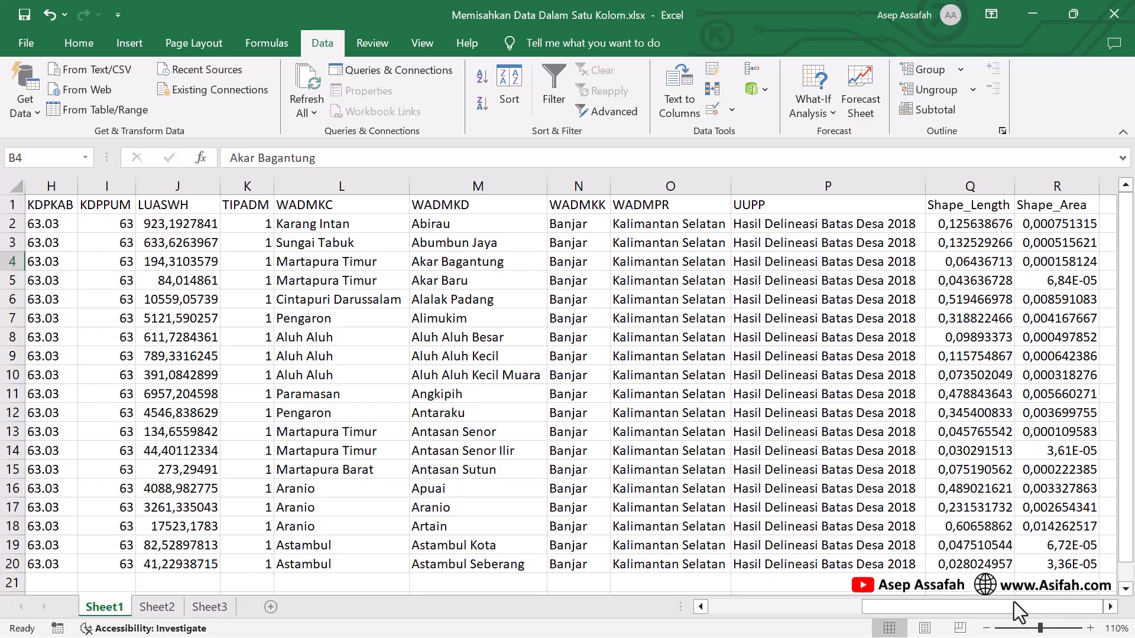
drag(1020, 609, 790, 612)
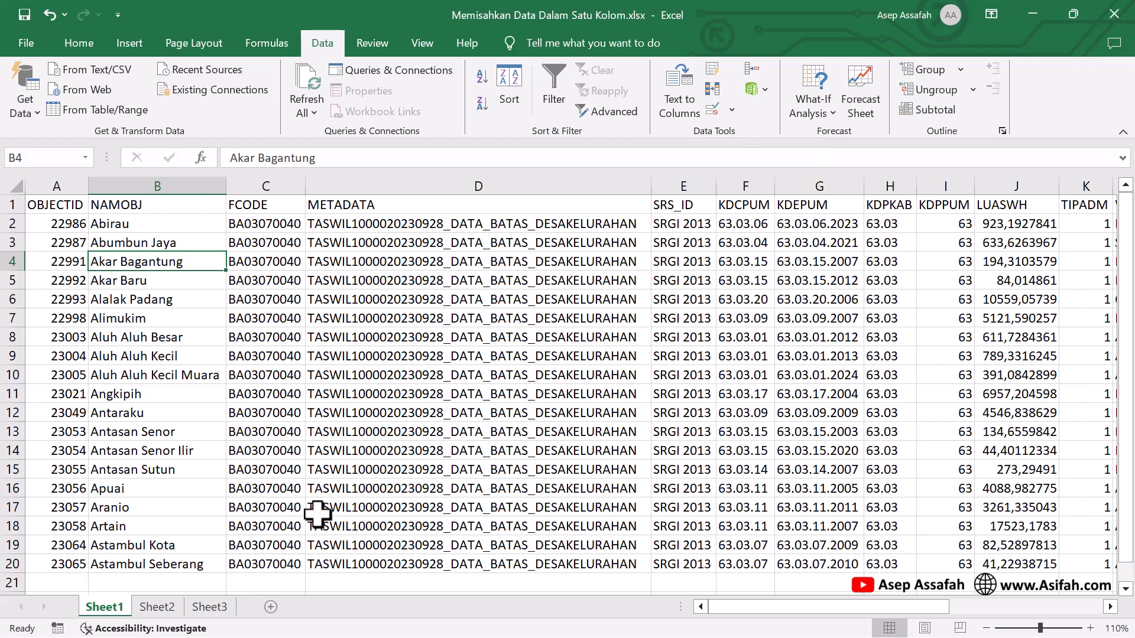
Start Text to Columns on the X coordinates in A2:A9 of Sheet2 with the Fixed width data type.
click(158, 609)
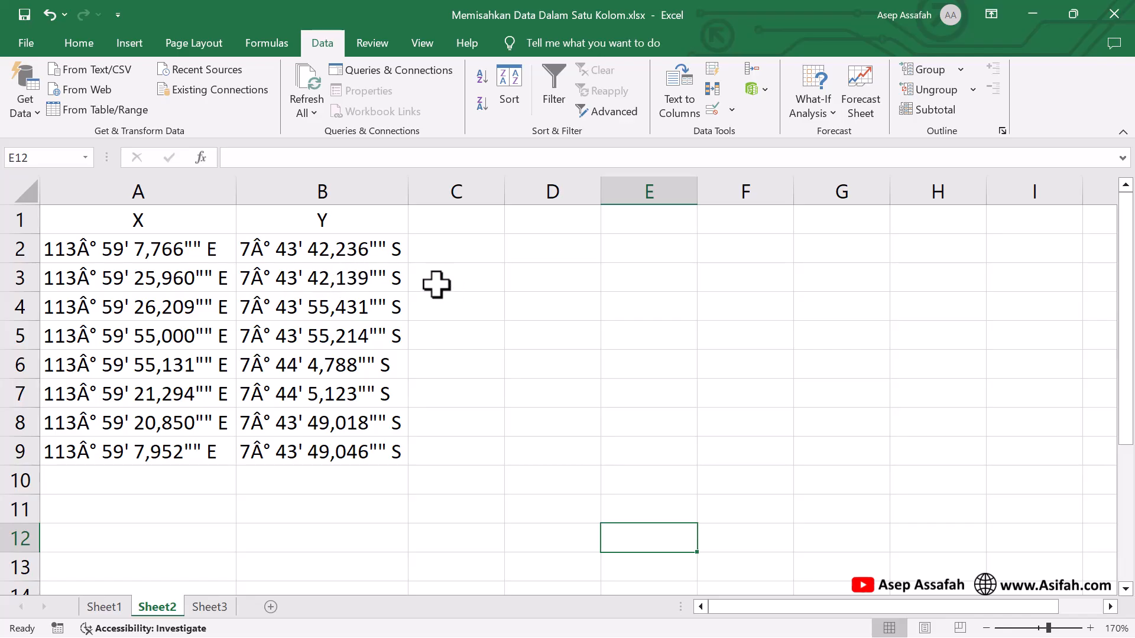
click(188, 251)
drag(188, 252, 177, 451)
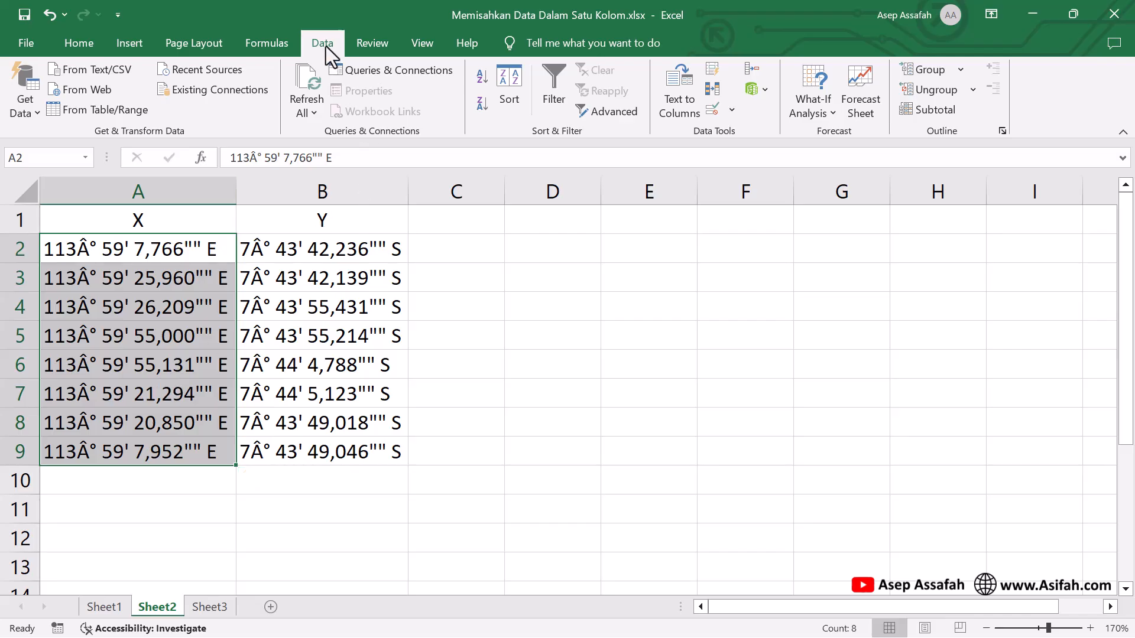
click(677, 112)
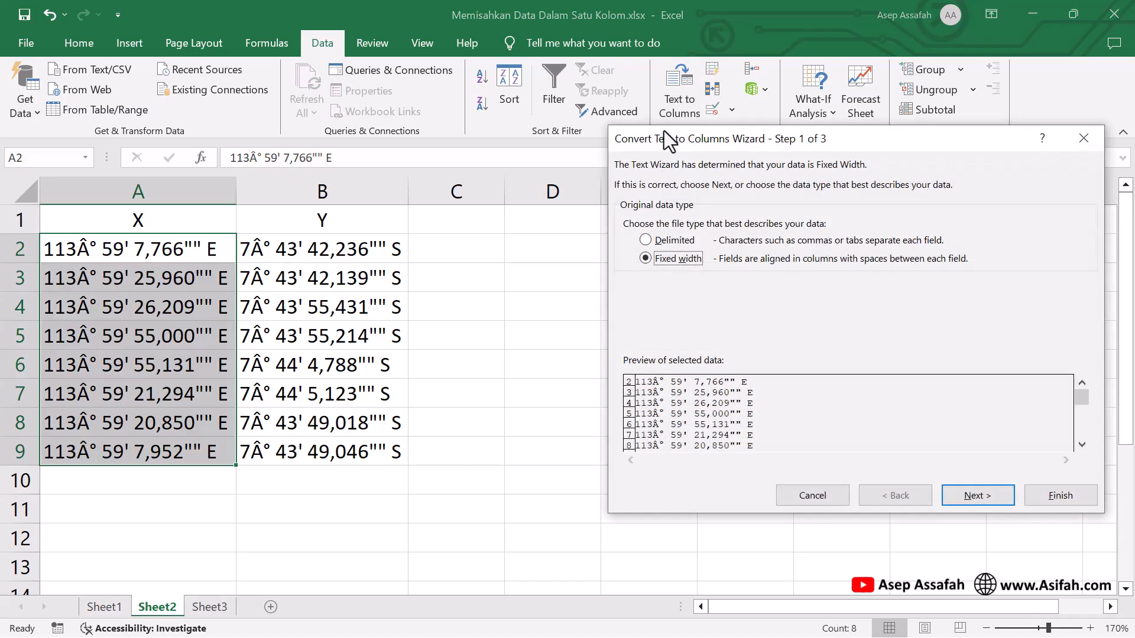
drag(757, 154, 694, 147)
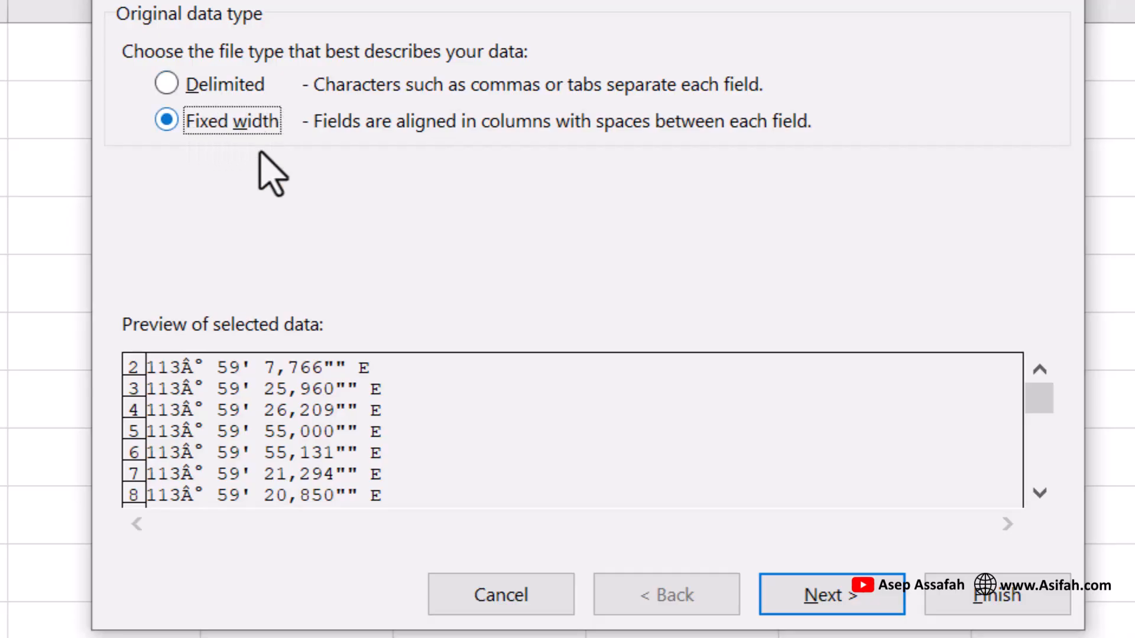
click(805, 594)
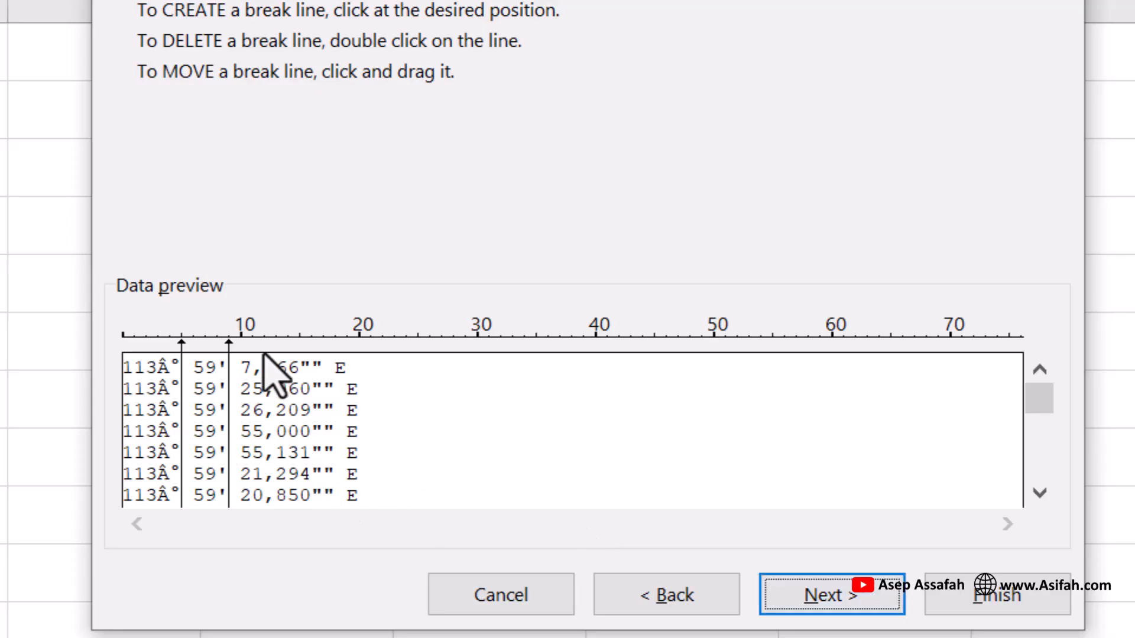
Add break lines at positions 3, 8 and 16 to isolate the coordinate numbers, and proceed to the column data format settings.
click(158, 342)
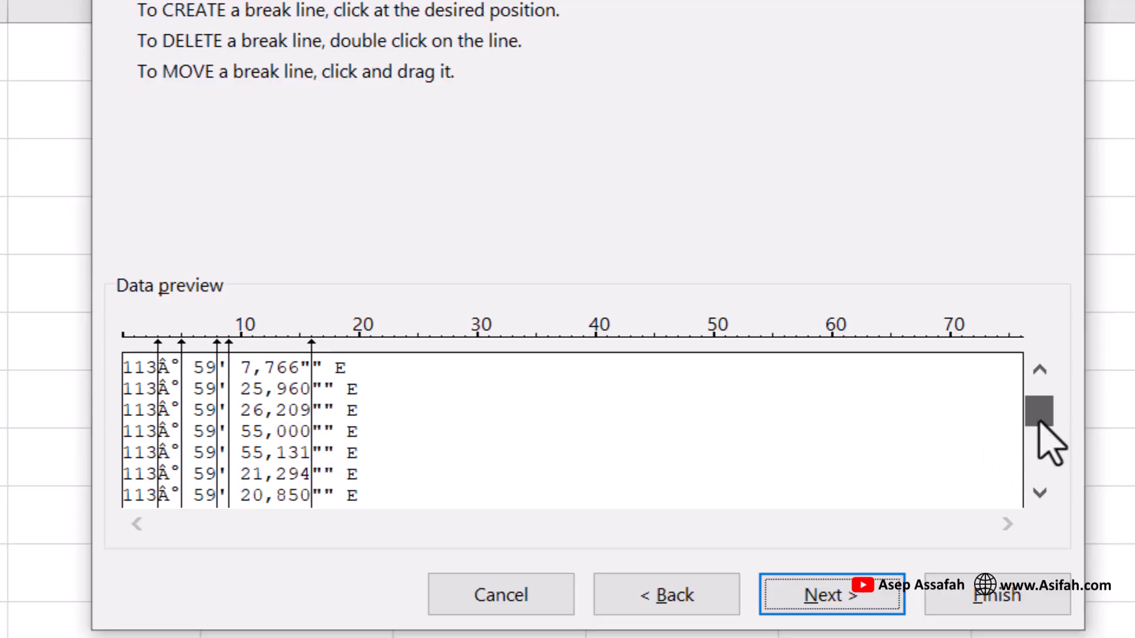
drag(1036, 405, 1035, 477)
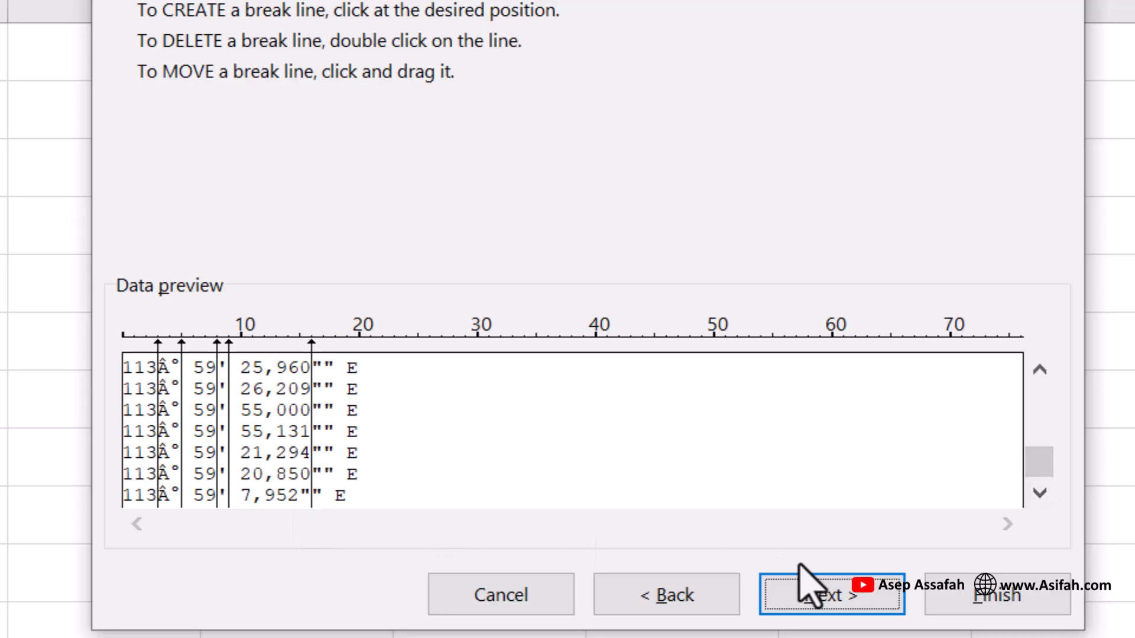
click(825, 609)
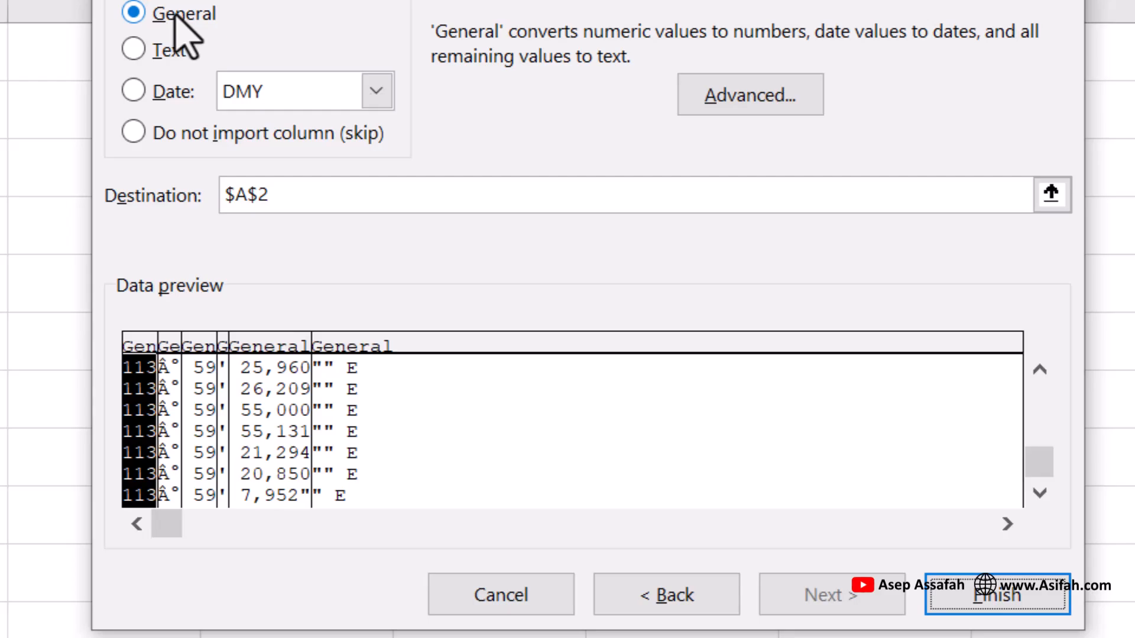
drag(290, 0, 467, 0)
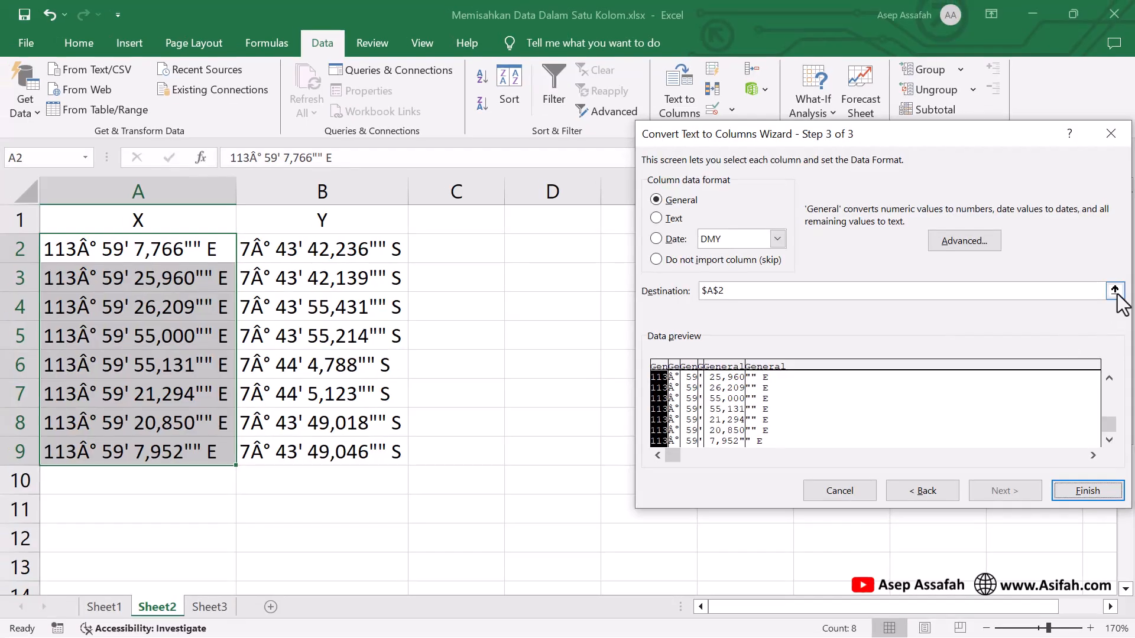
Set the Text to Columns destination to cell C2 and finish splitting the X coordinates.
click(1115, 290)
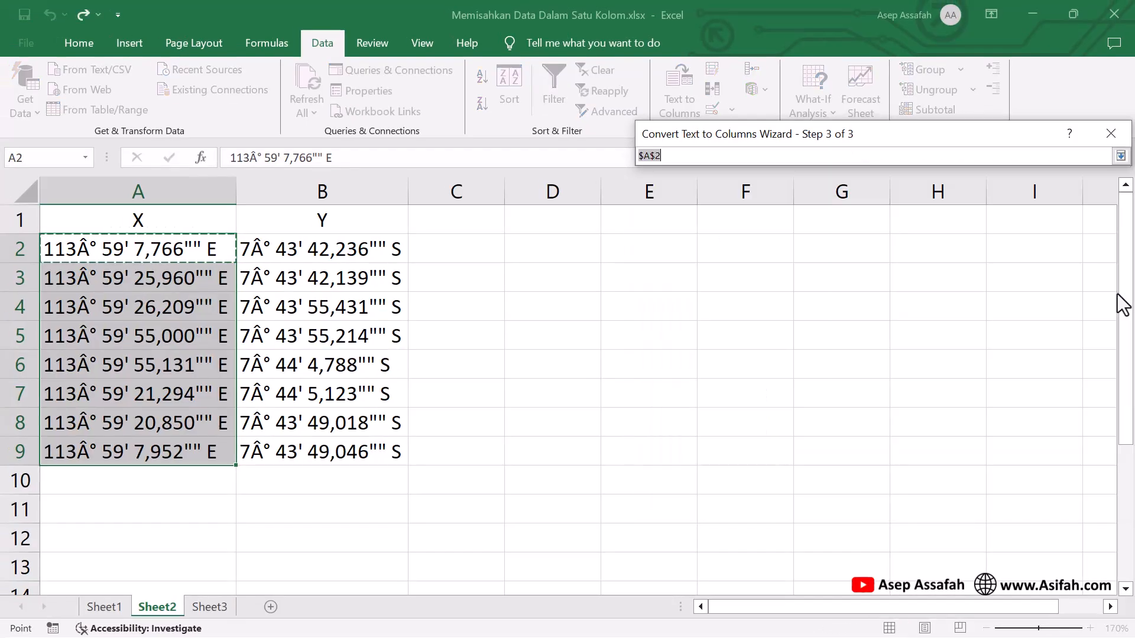
click(479, 252)
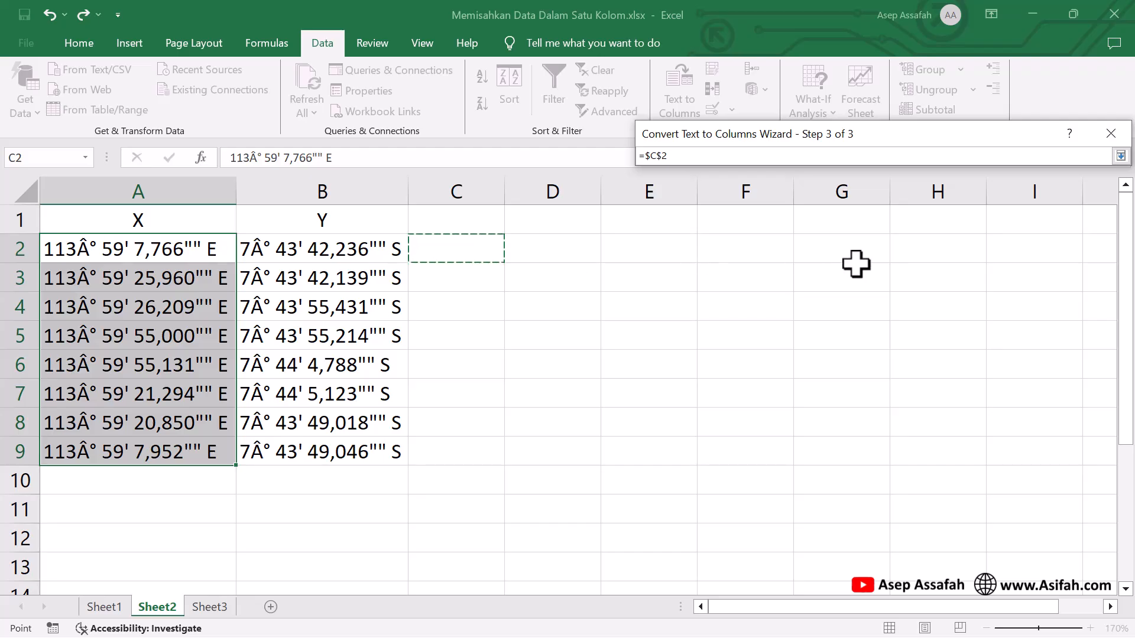
click(1120, 156)
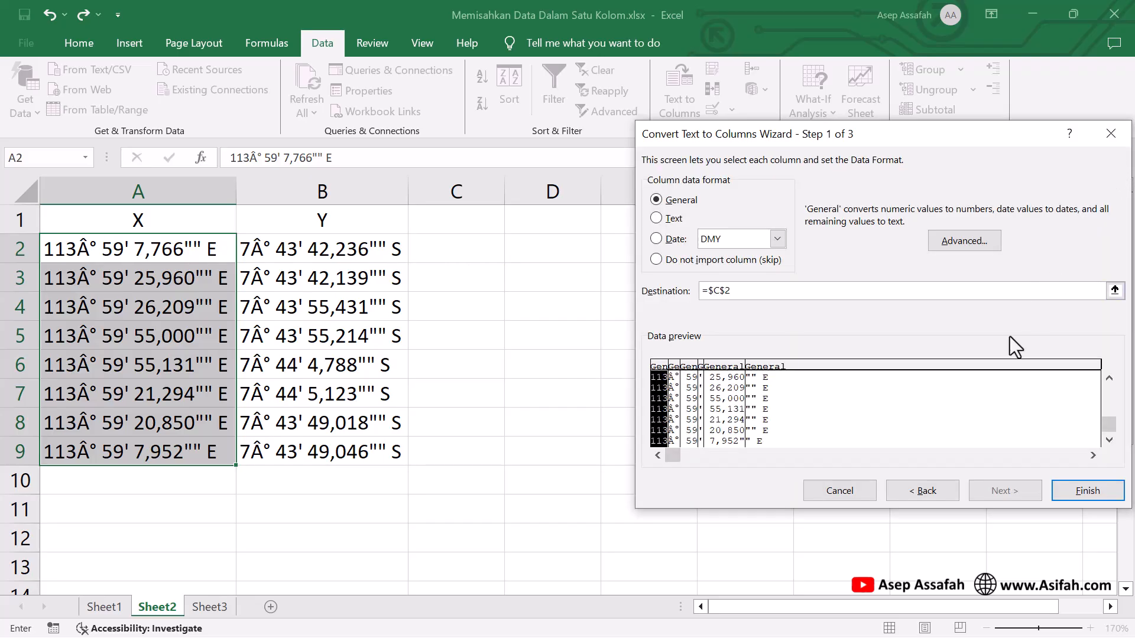
click(1090, 490)
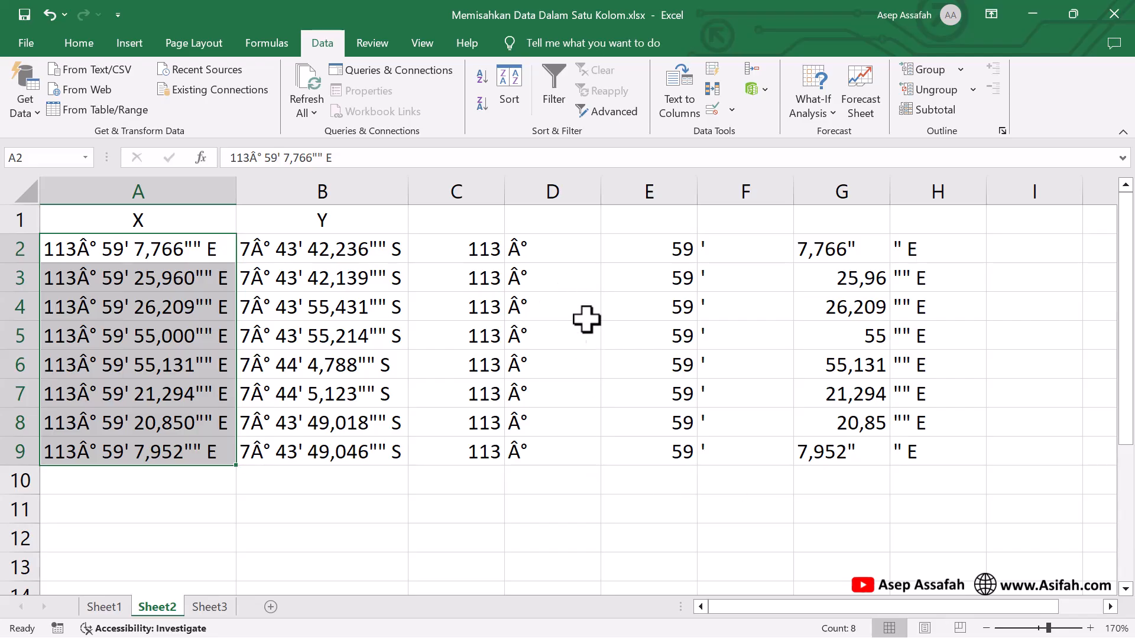
Delete the leftover columns from the X split that hold the degree symbols, the apostrophes, and the quotation marks with E.
click(550, 184)
right_click(550, 184)
click(594, 368)
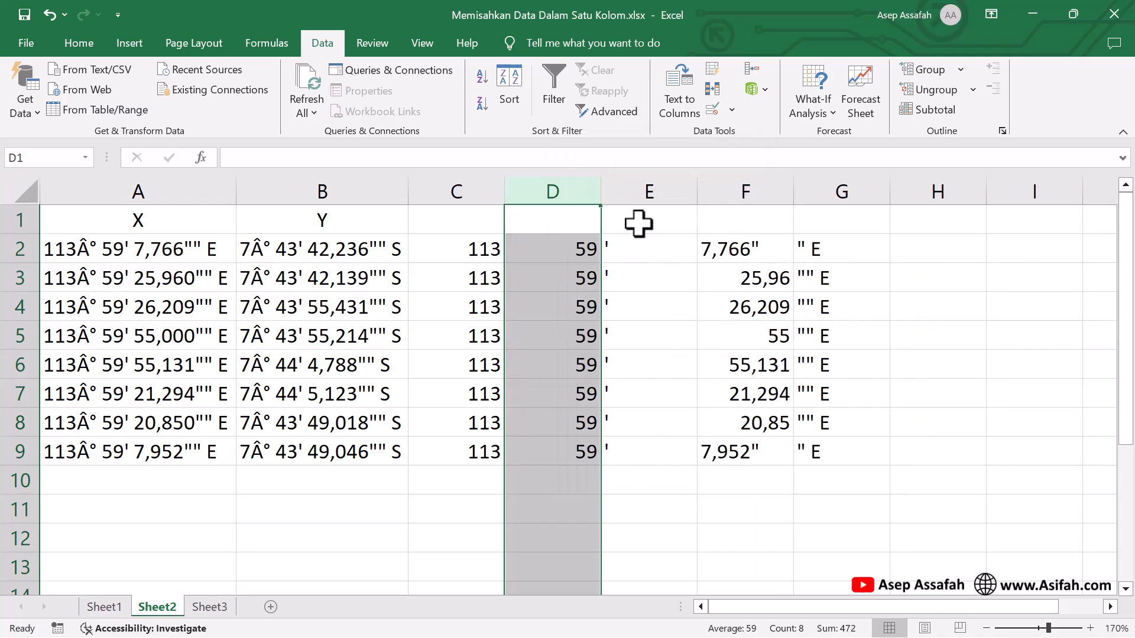
click(647, 185)
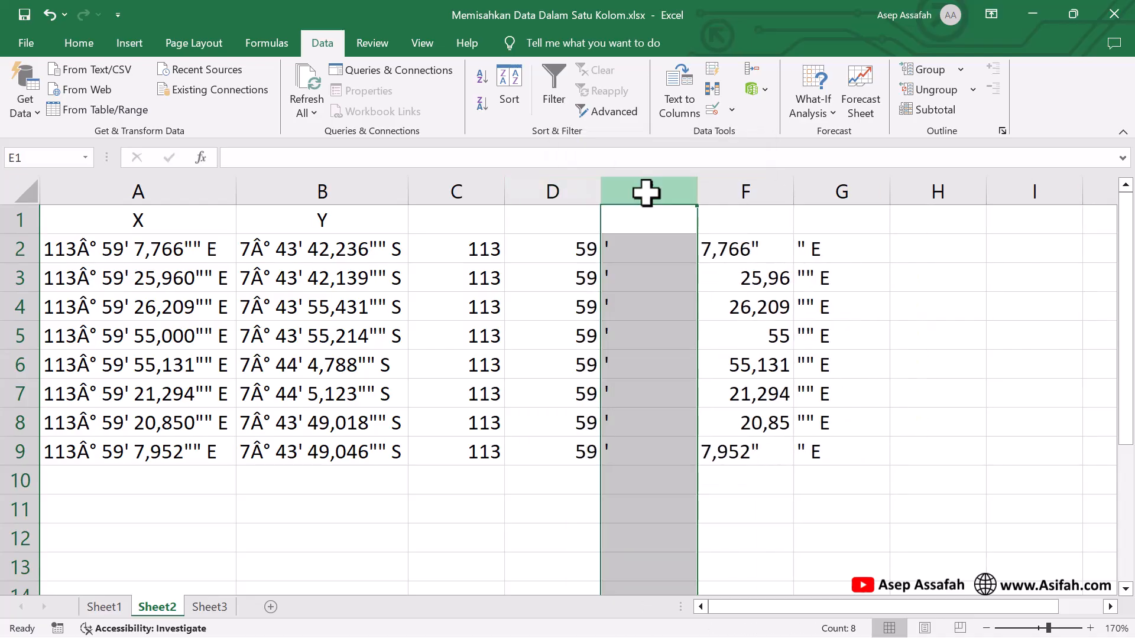
right_click(647, 185)
click(677, 361)
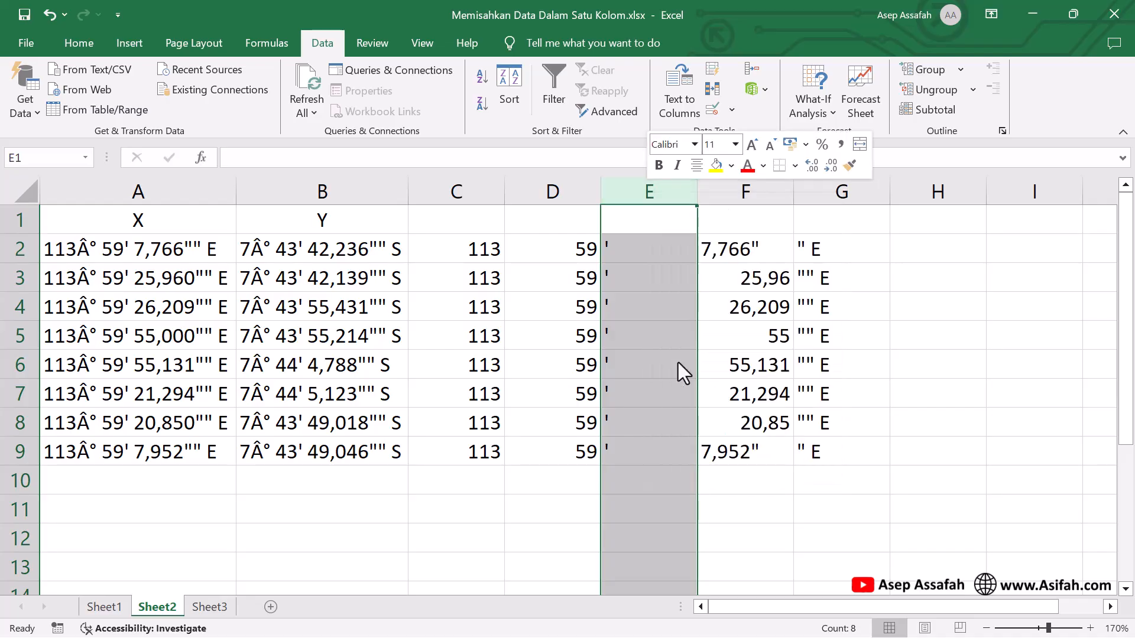
click(735, 190)
right_click(736, 190)
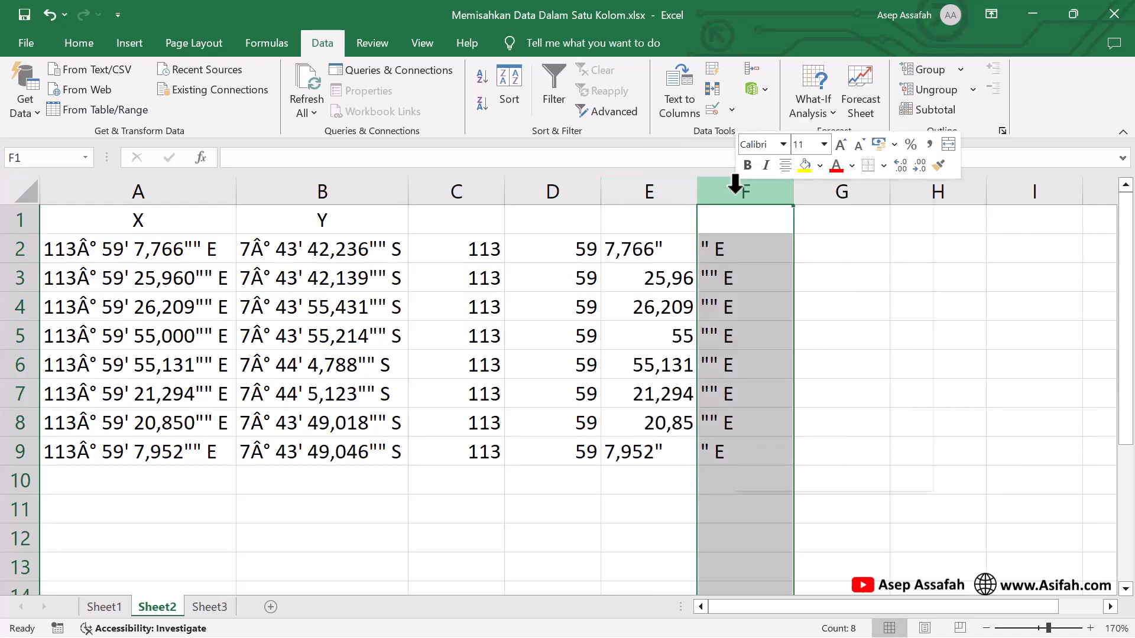
click(765, 376)
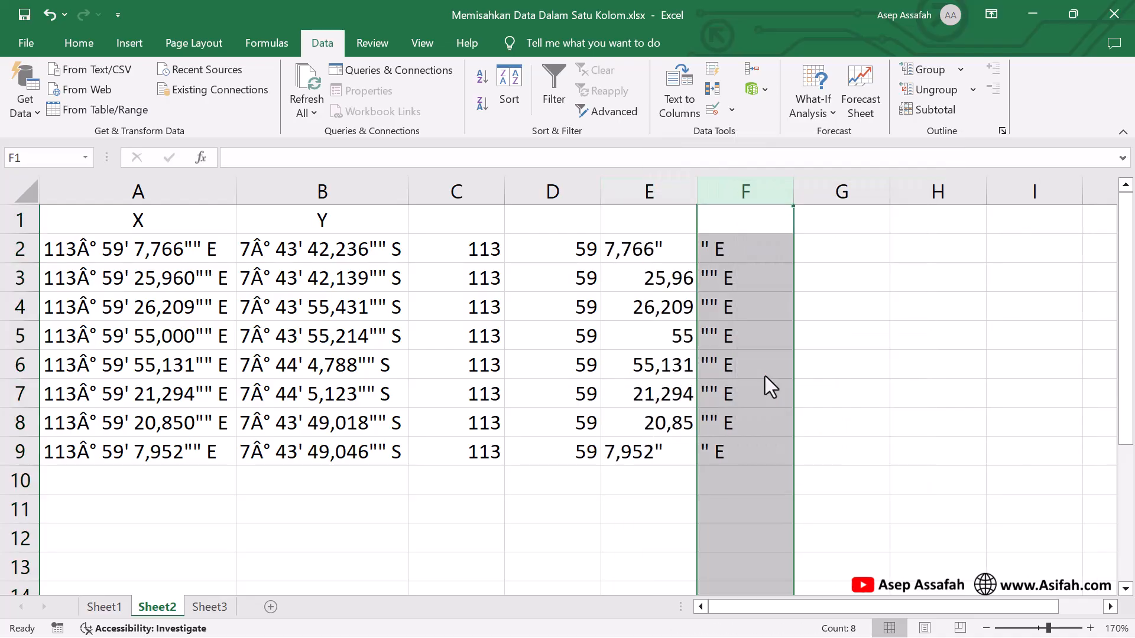
Replace all double quotation marks in the seconds values E2:E9 with nothing.
click(660, 249)
drag(660, 249, 660, 437)
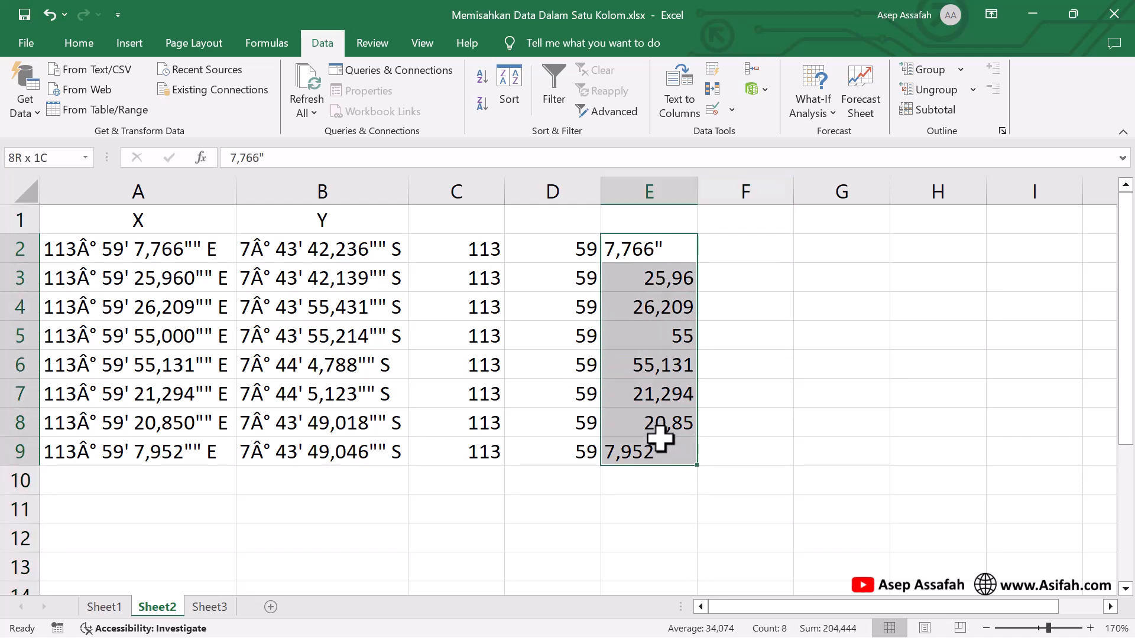
click(88, 45)
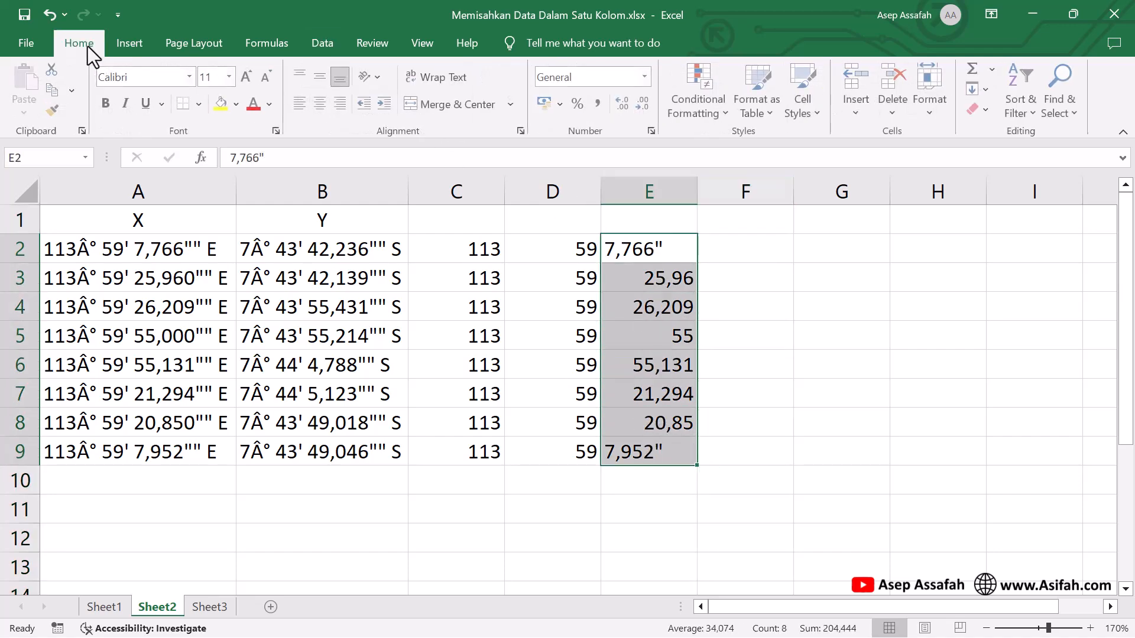
click(1072, 113)
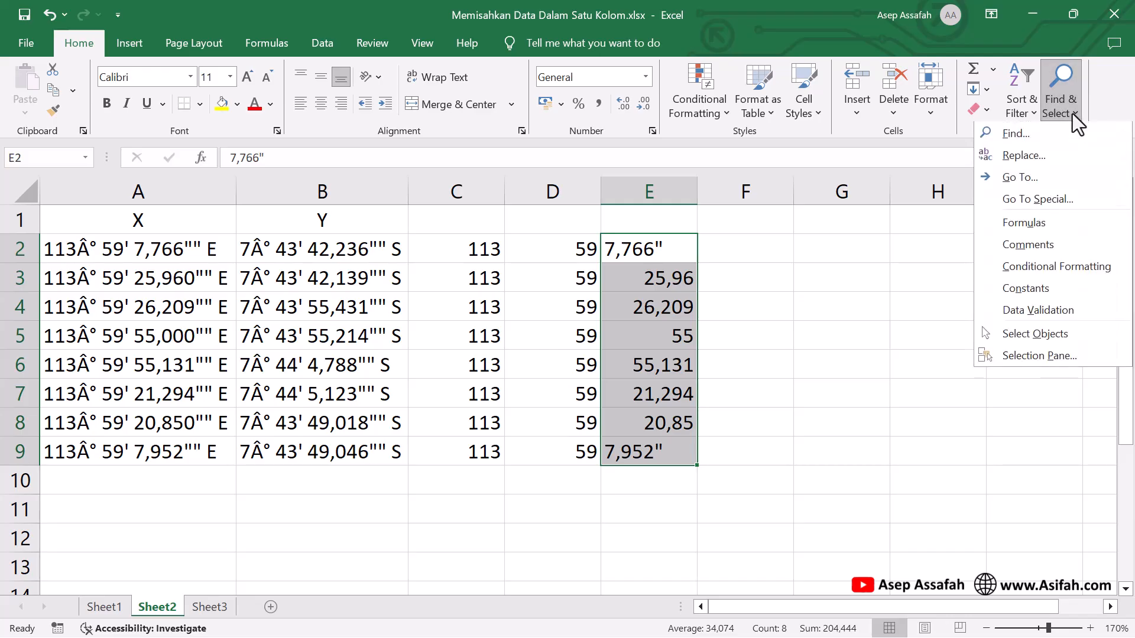
click(1052, 153)
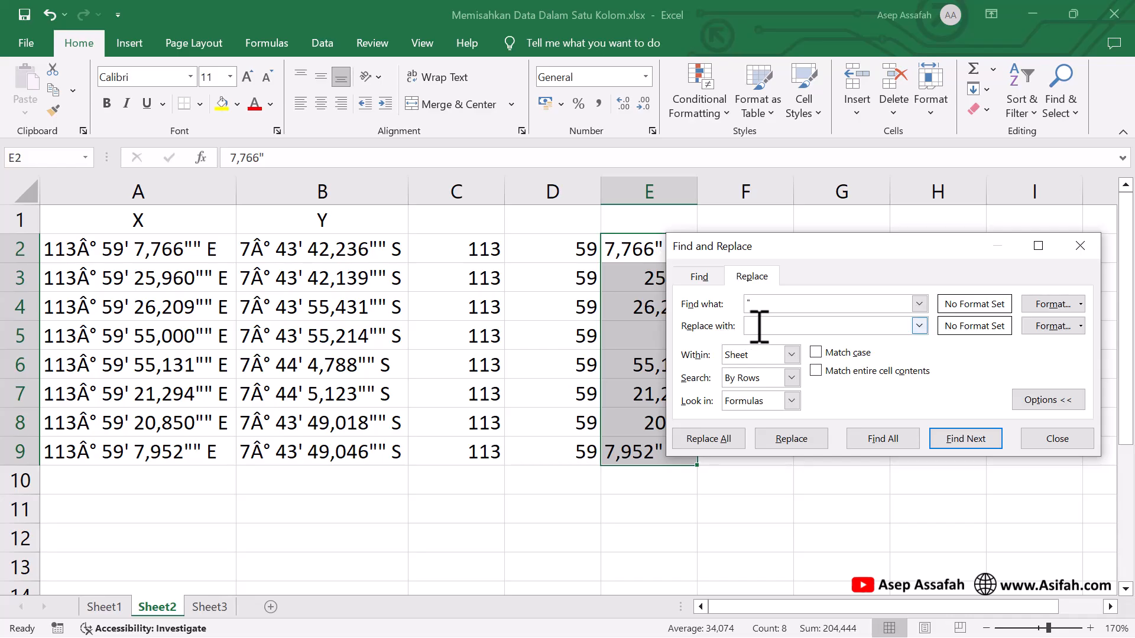
click(719, 442)
click(591, 380)
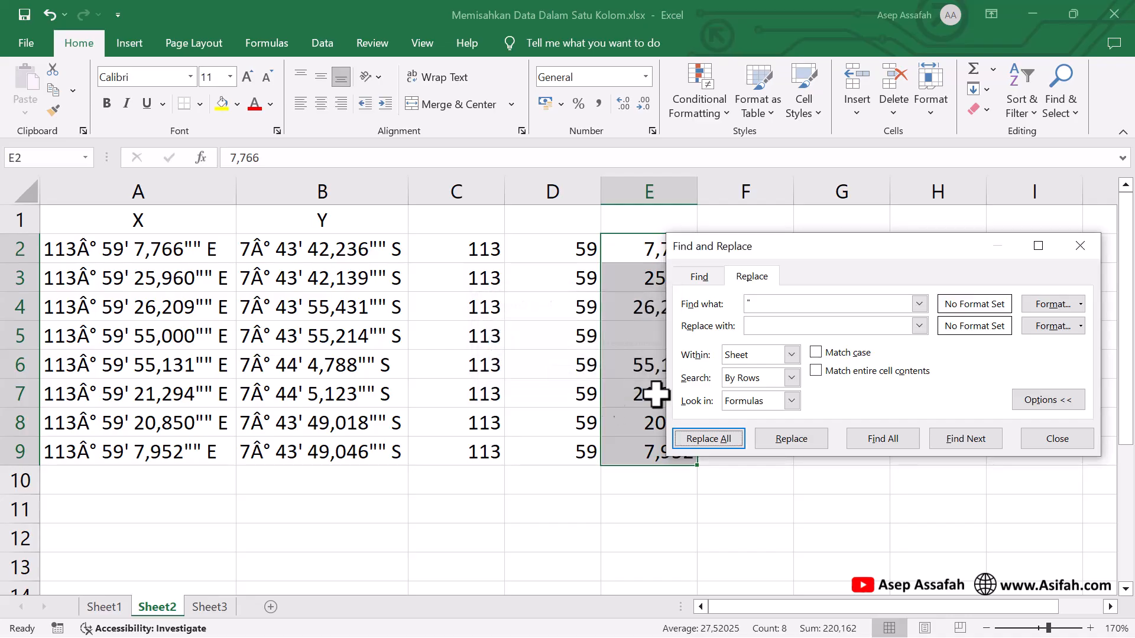
click(1057, 439)
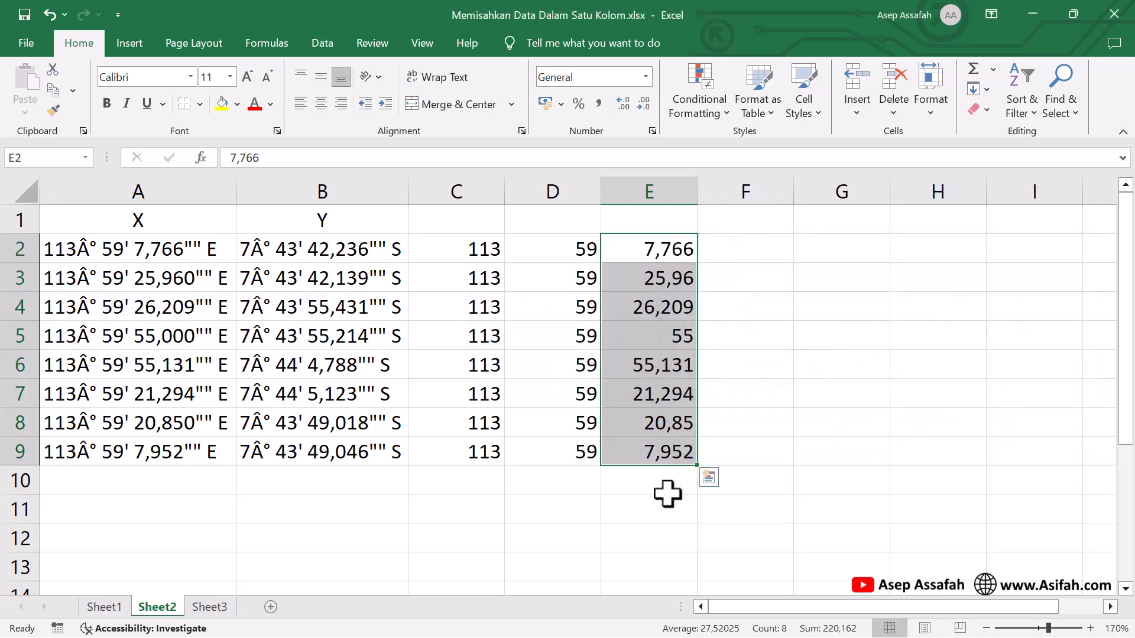
click(657, 537)
Enter the headers Derajat, Menit and Detik in cells C1, D1 and E1.
click(486, 228)
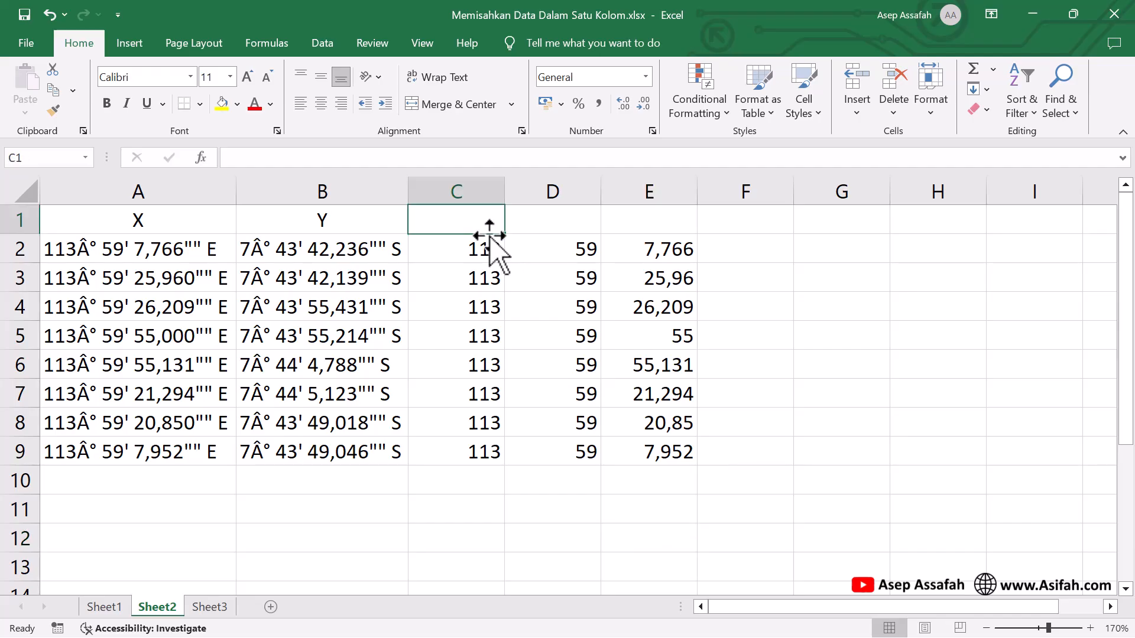
text(Derajat)
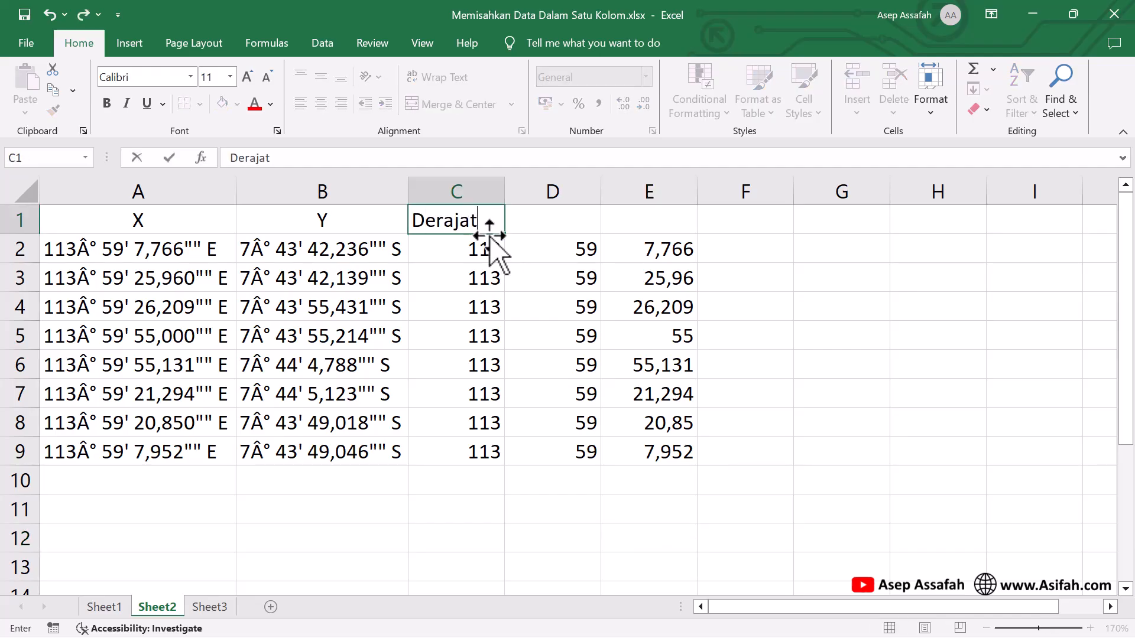
key(Tab)
text(Menit)
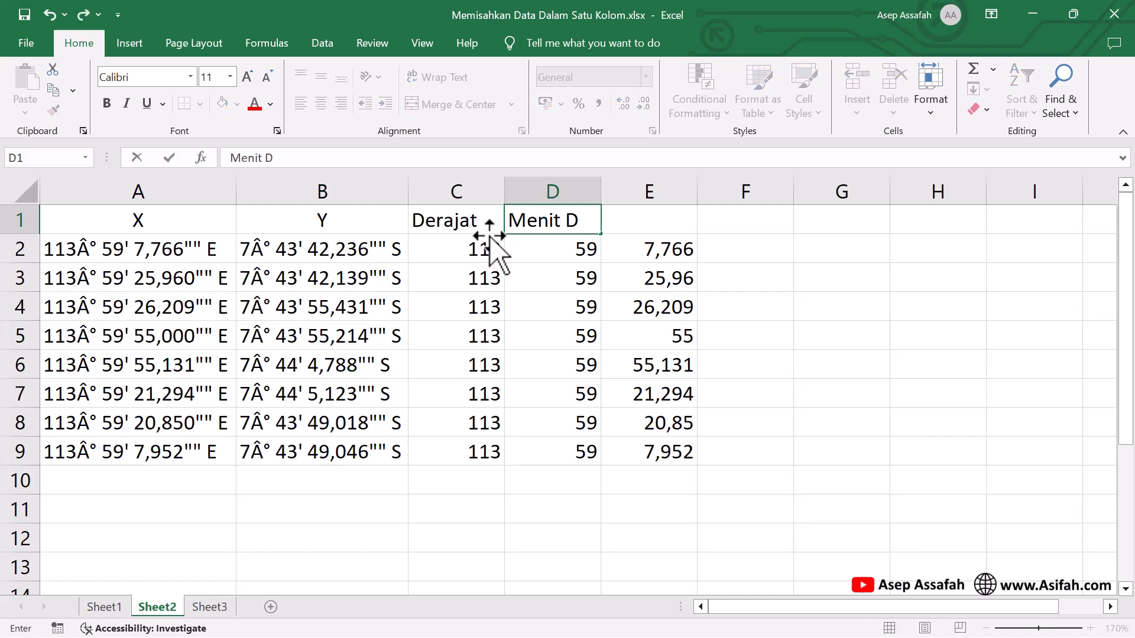
key(Tab)
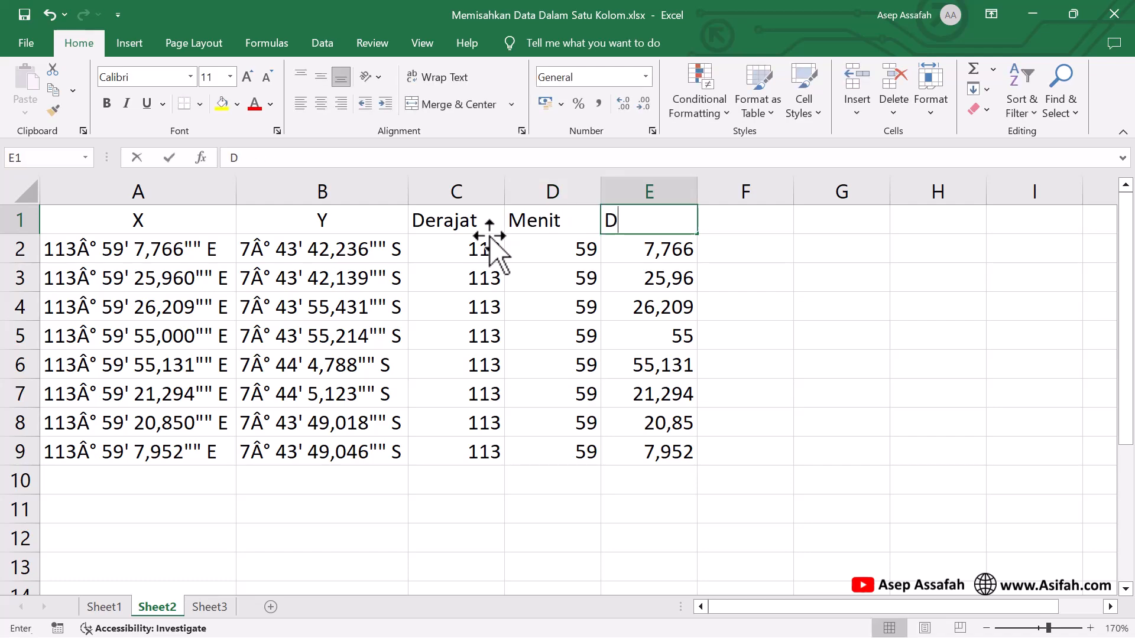
text(Detik)
click(491, 239)
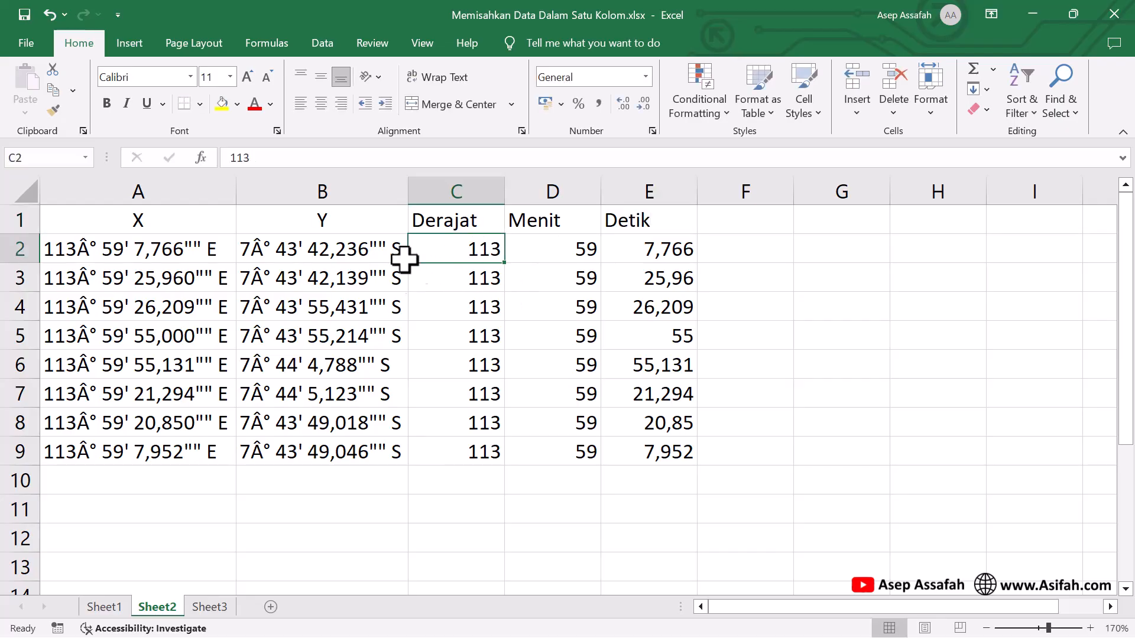
Start Text to Columns on the Y coordinates in B2:B9 with the Fixed width data type.
click(363, 250)
drag(364, 250, 376, 448)
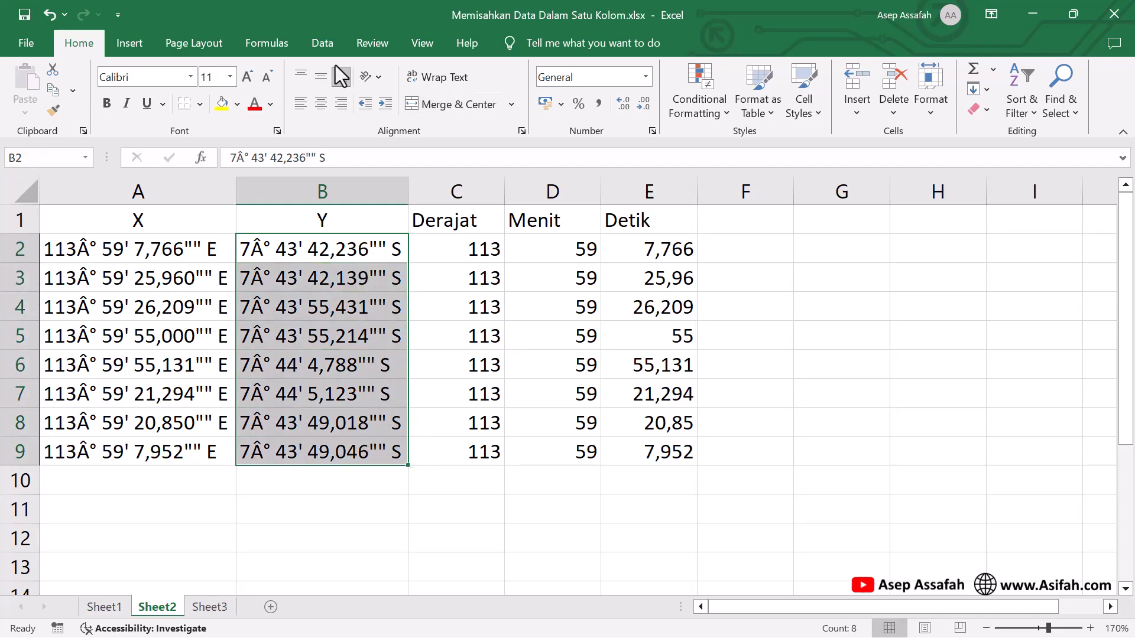
click(320, 45)
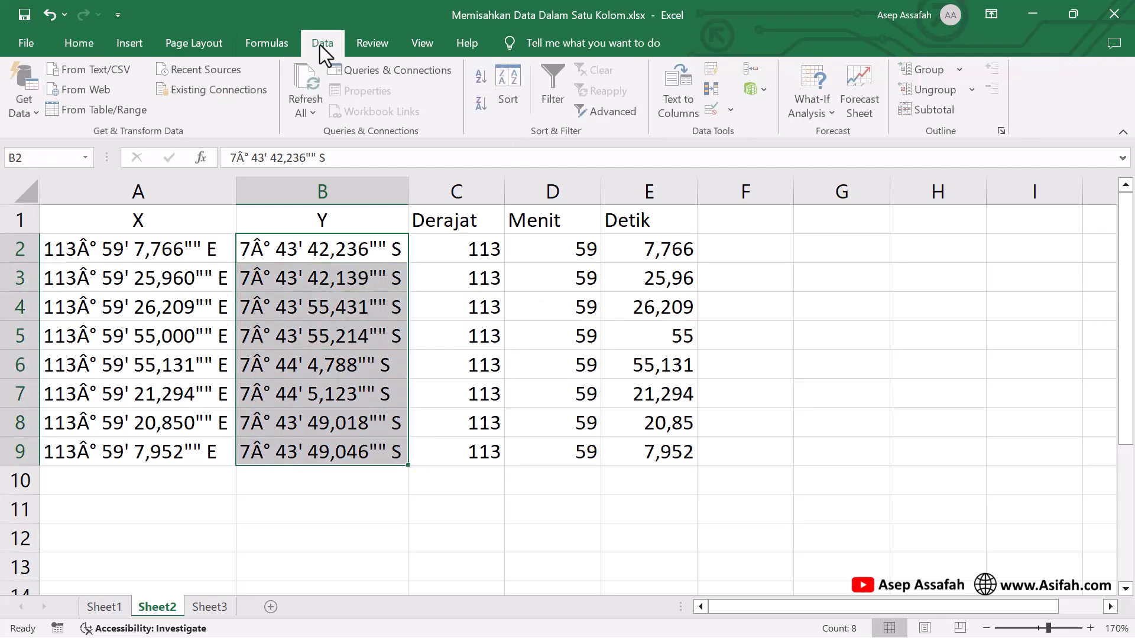
click(674, 115)
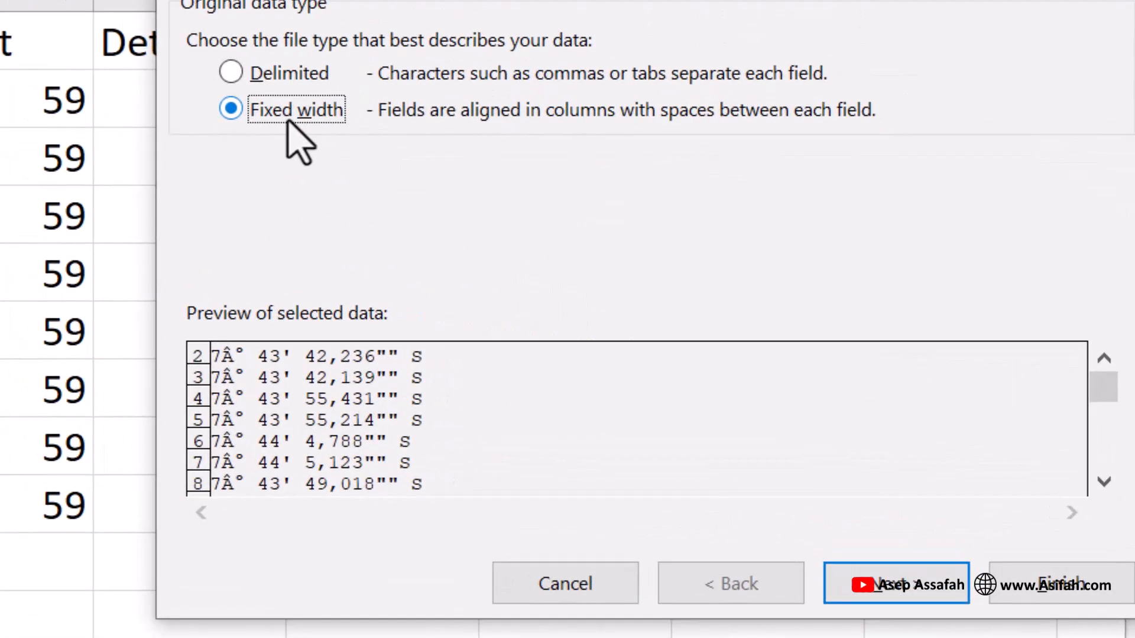
click(897, 590)
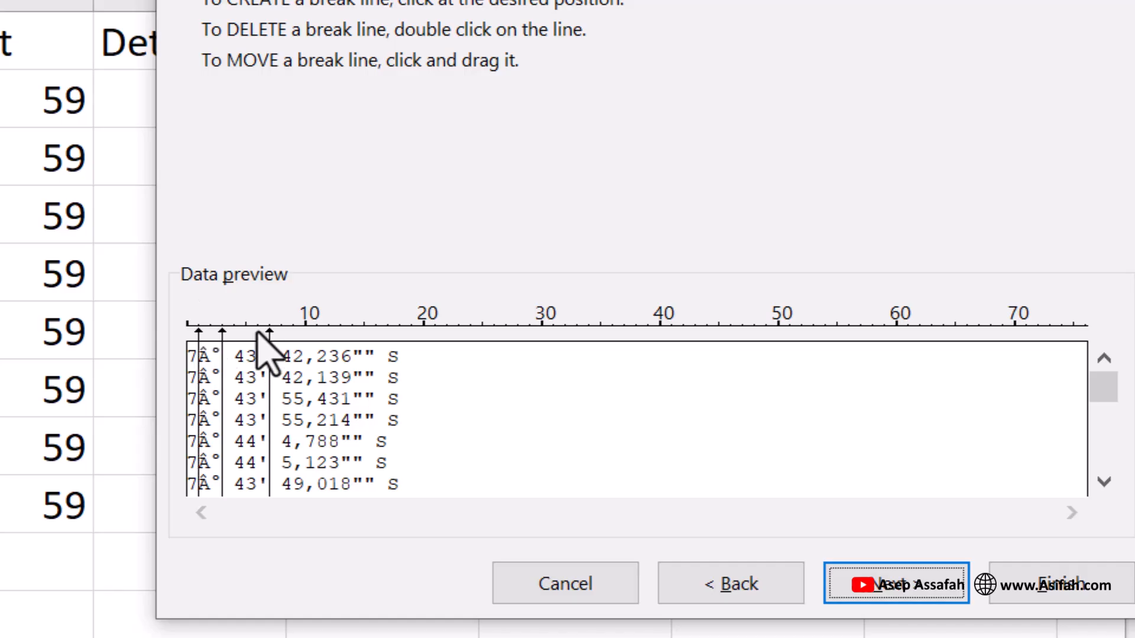
Add break lines at positions 1, 6 and 14 to isolate the Y coordinate numbers, and proceed to the column data format settings.
click(257, 327)
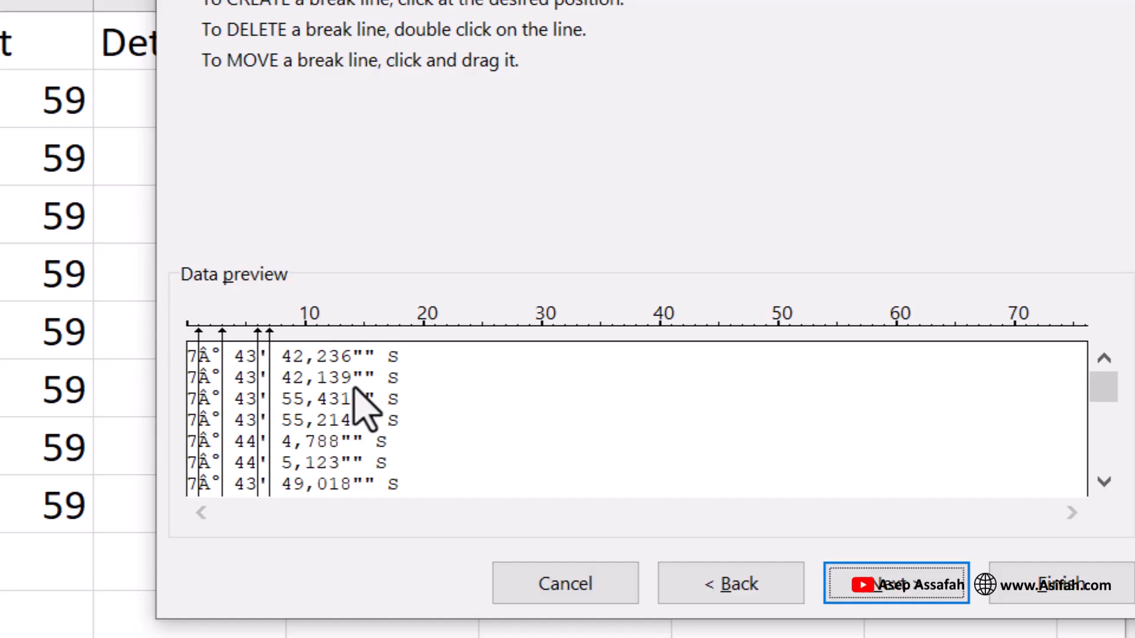
click(351, 327)
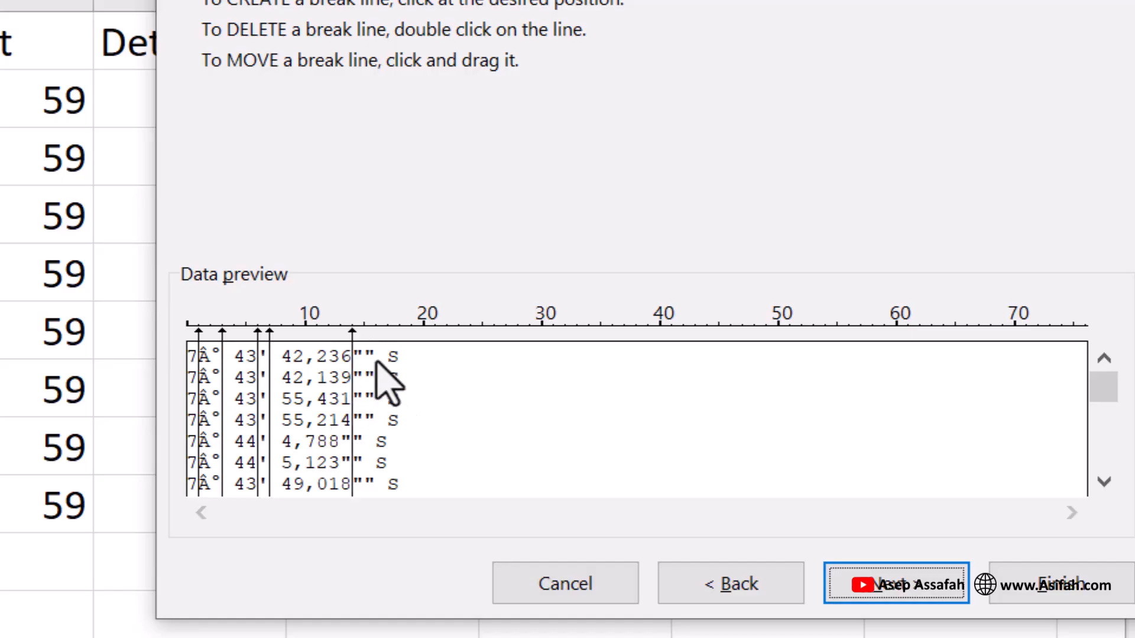
click(1104, 482)
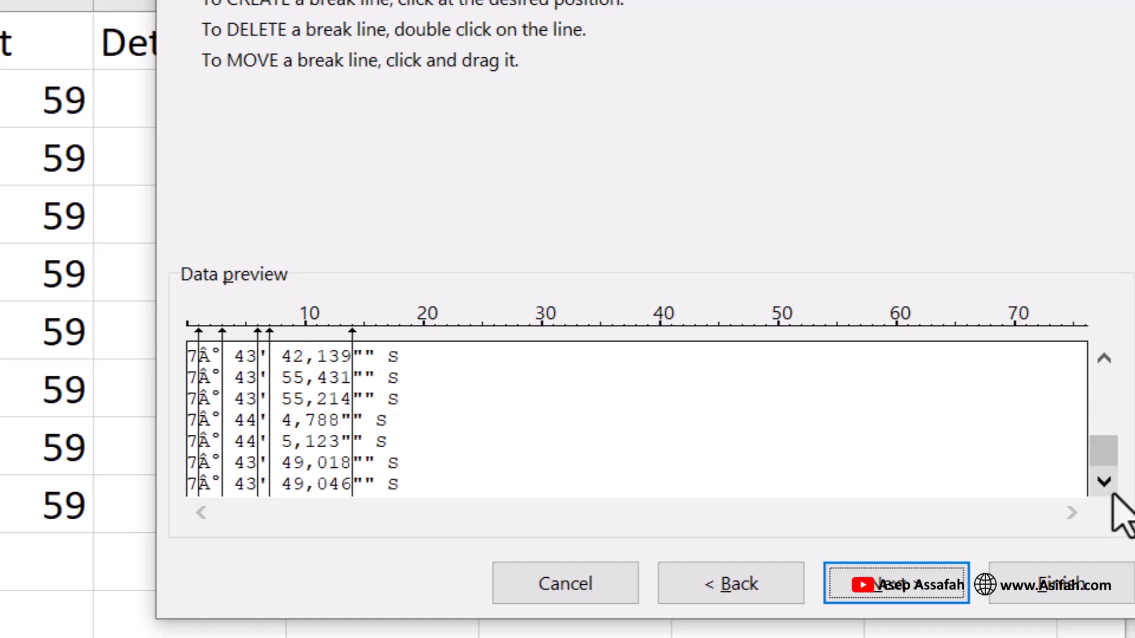
click(934, 597)
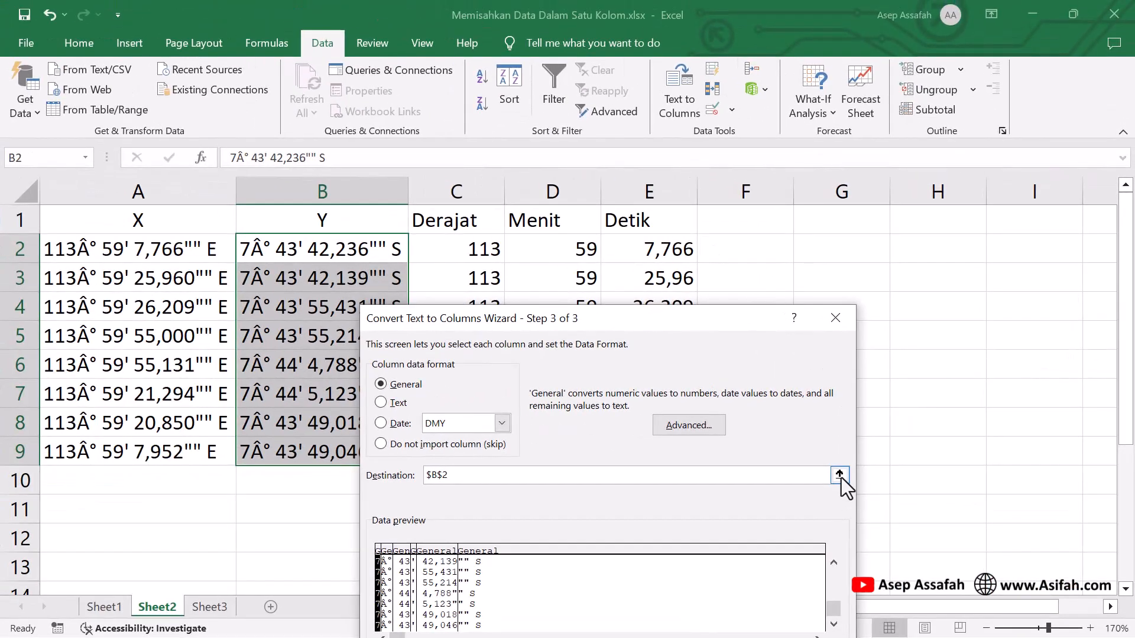
Set the Text to Columns destination to cell F2 and finish splitting the Y coordinates.
click(840, 474)
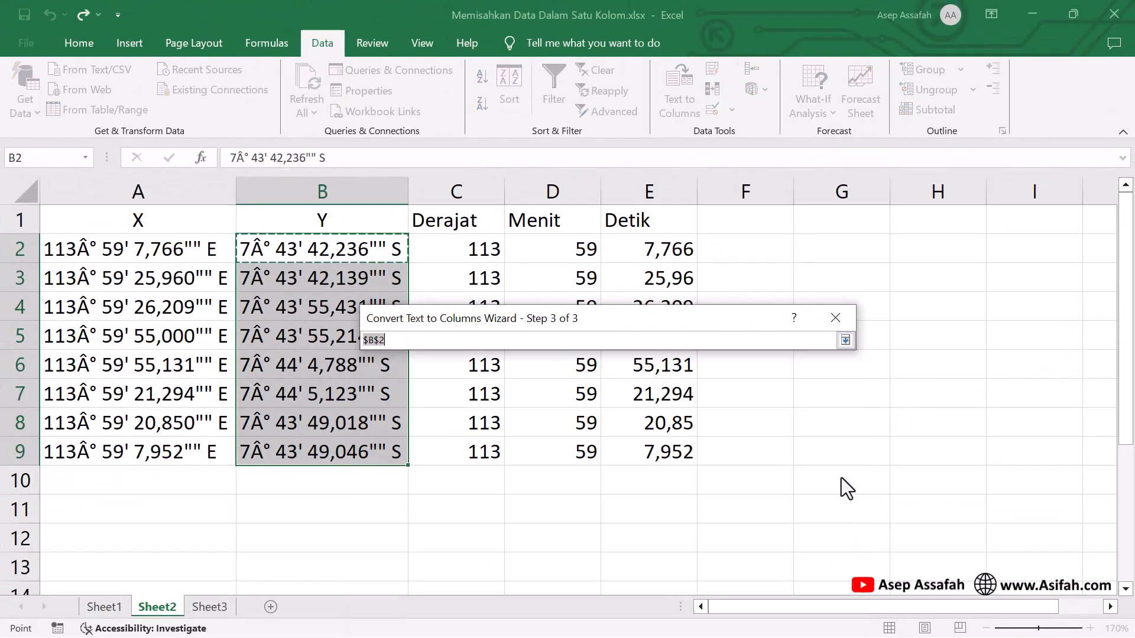
click(761, 251)
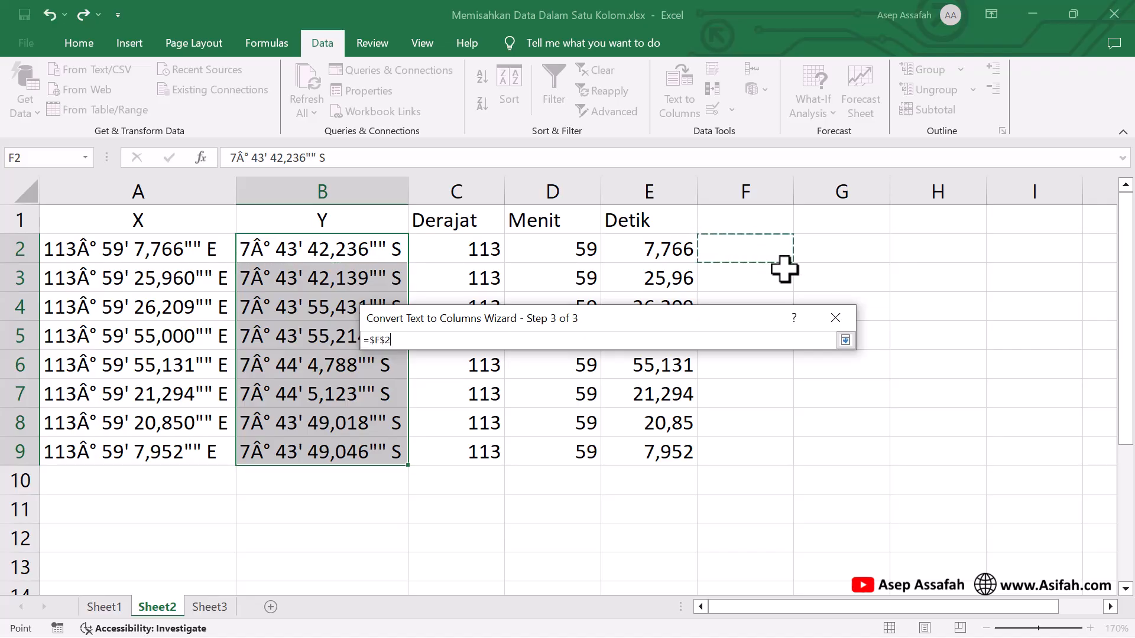
click(844, 342)
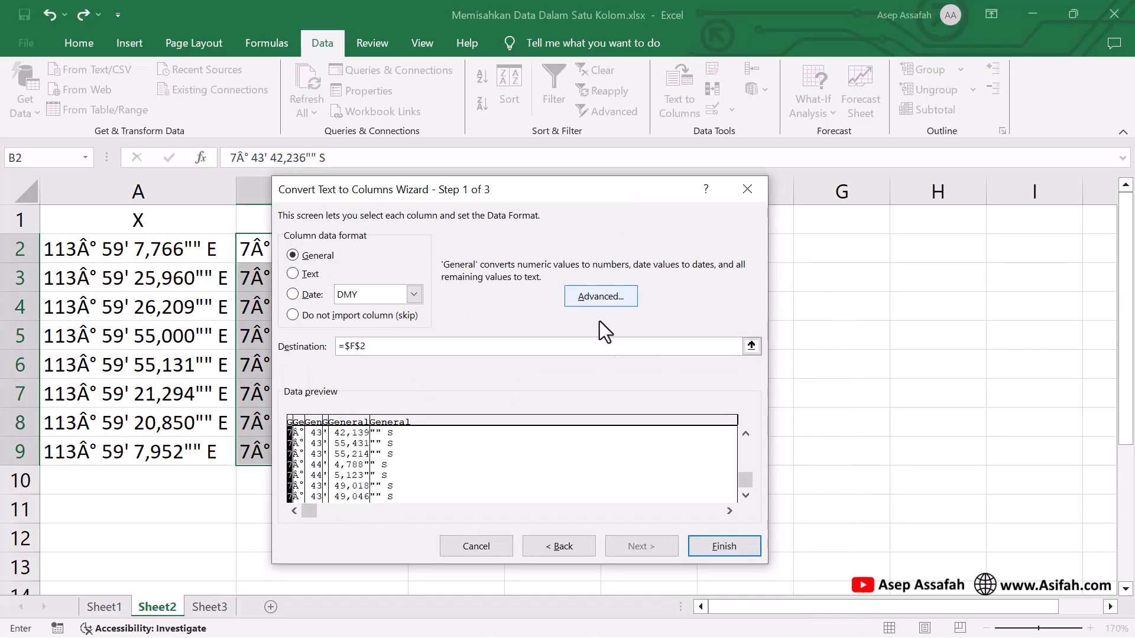
click(733, 548)
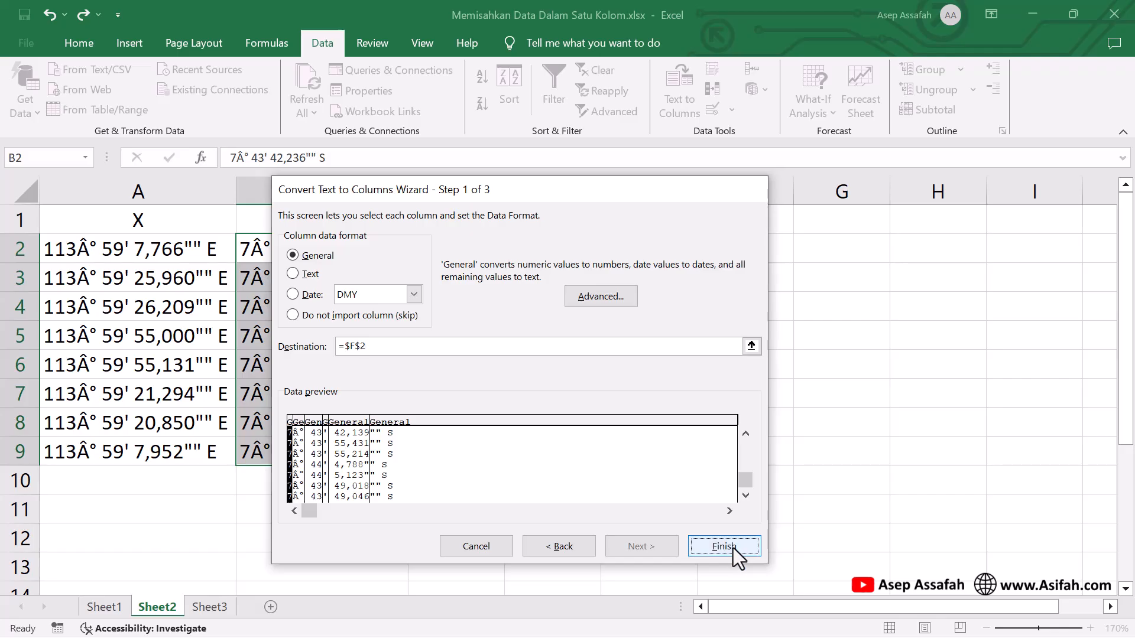
Delete the leftover symbol columns around the split Y values, keeping only the degrees, minutes and seconds in F to H.
click(851, 192)
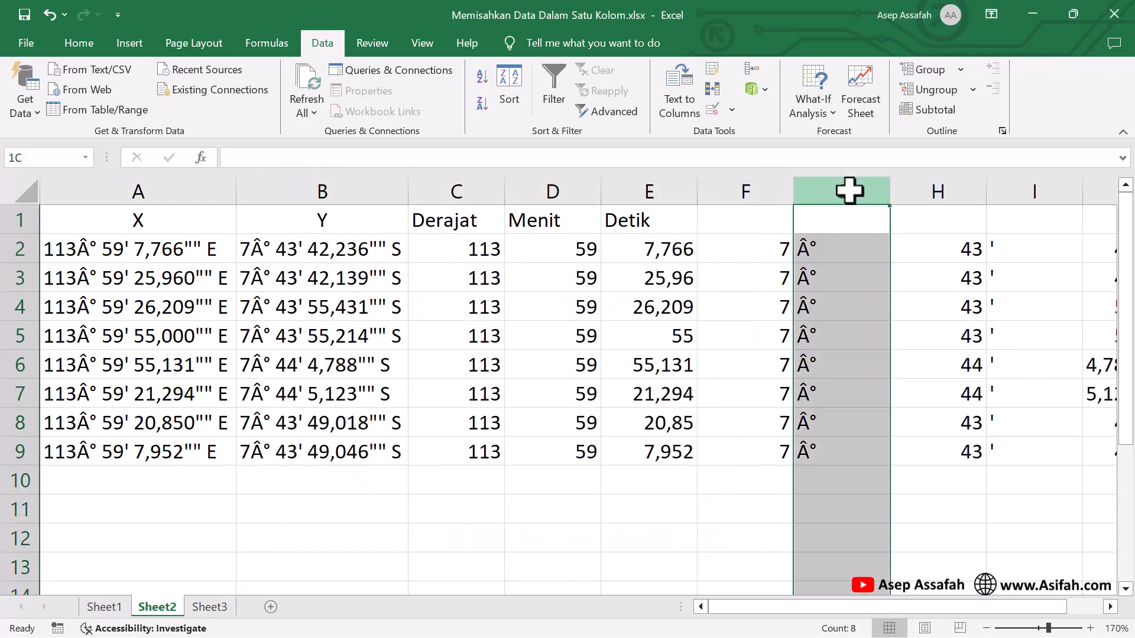
right_click(849, 190)
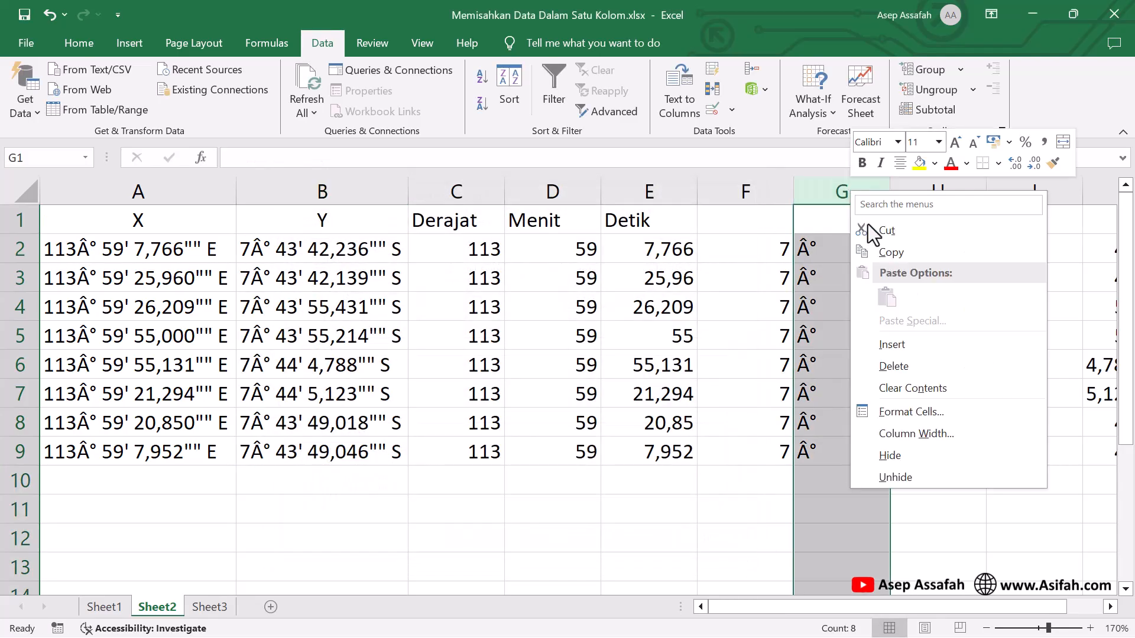
click(894, 365)
click(939, 191)
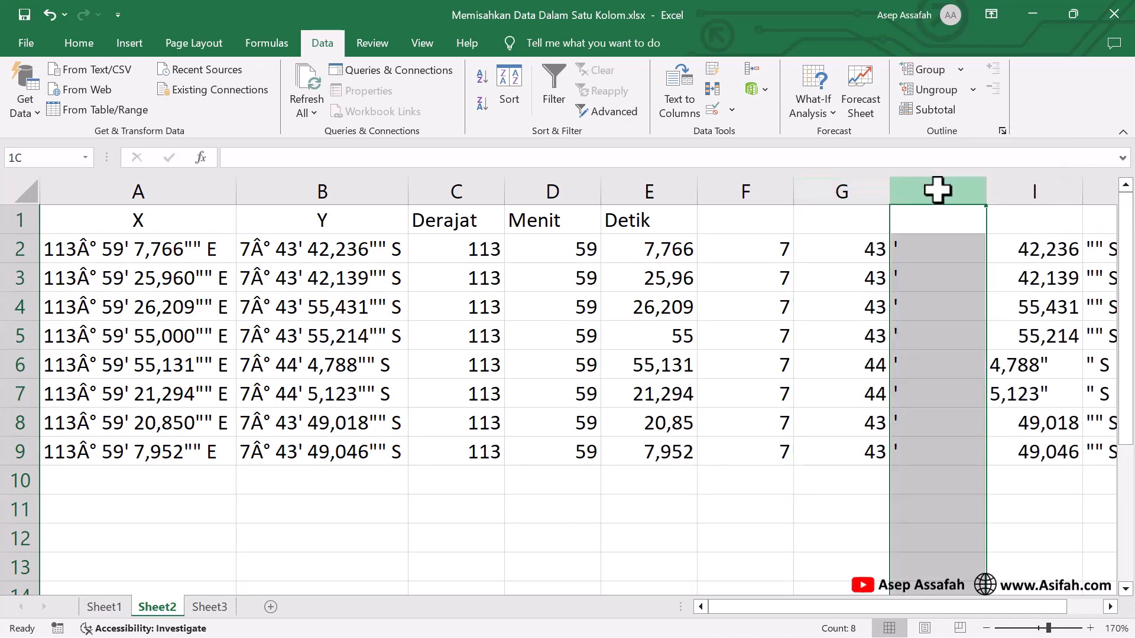
right_click(939, 191)
click(797, 362)
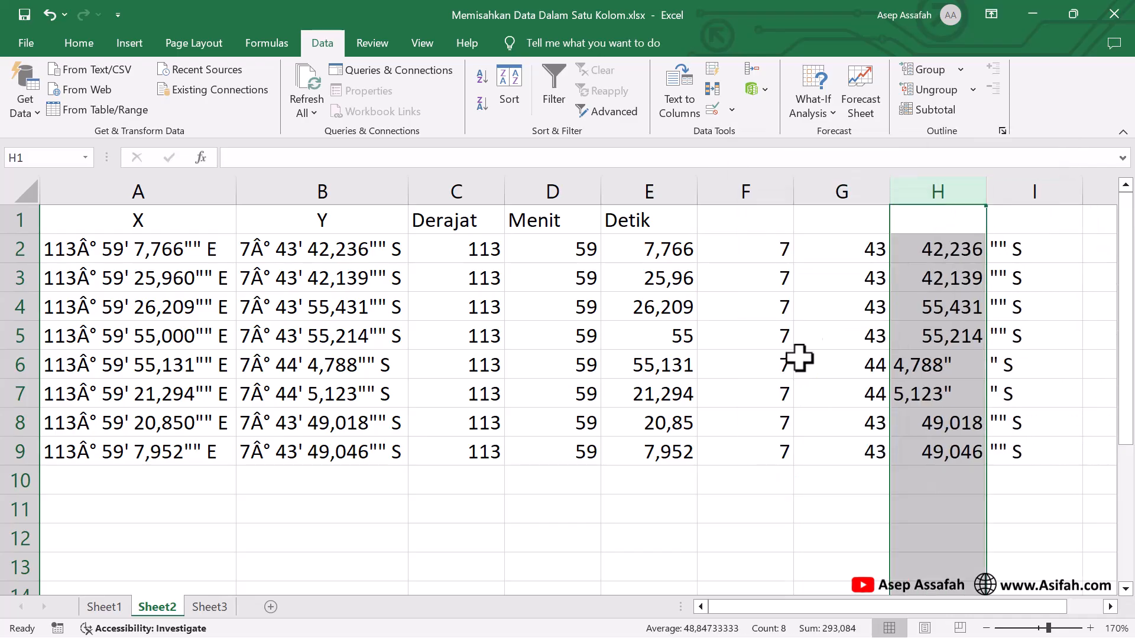
click(1029, 193)
right_click(1029, 192)
click(829, 367)
click(957, 374)
Remove the stray double quotation marks from H2:H9 by replacing them all with nothing.
drag(970, 251, 969, 454)
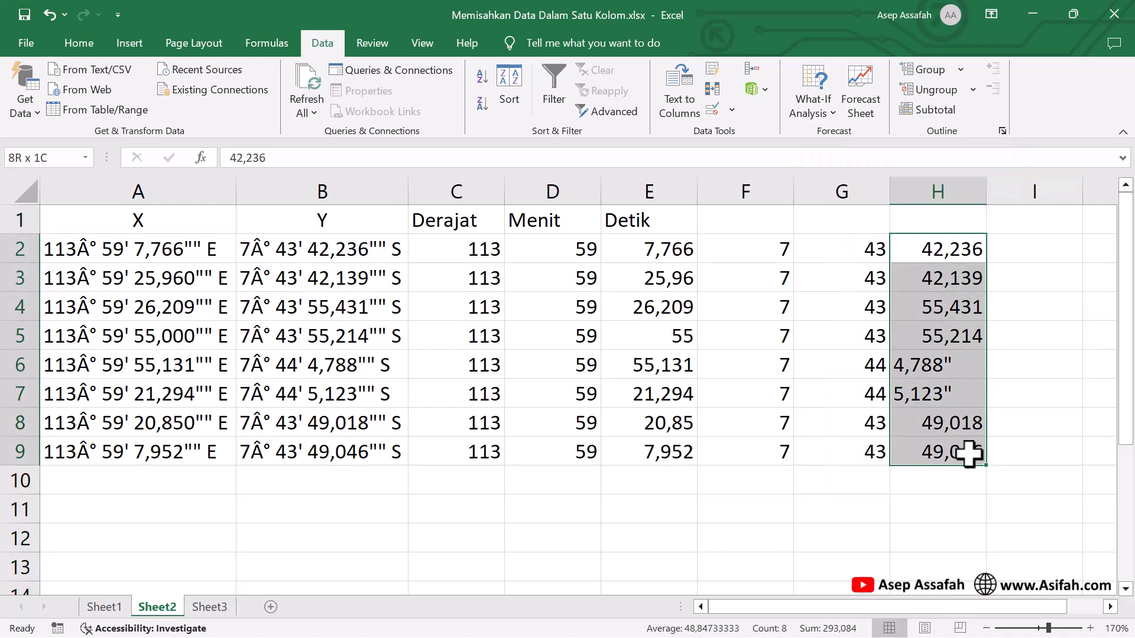
click(79, 43)
click(1053, 107)
click(1059, 159)
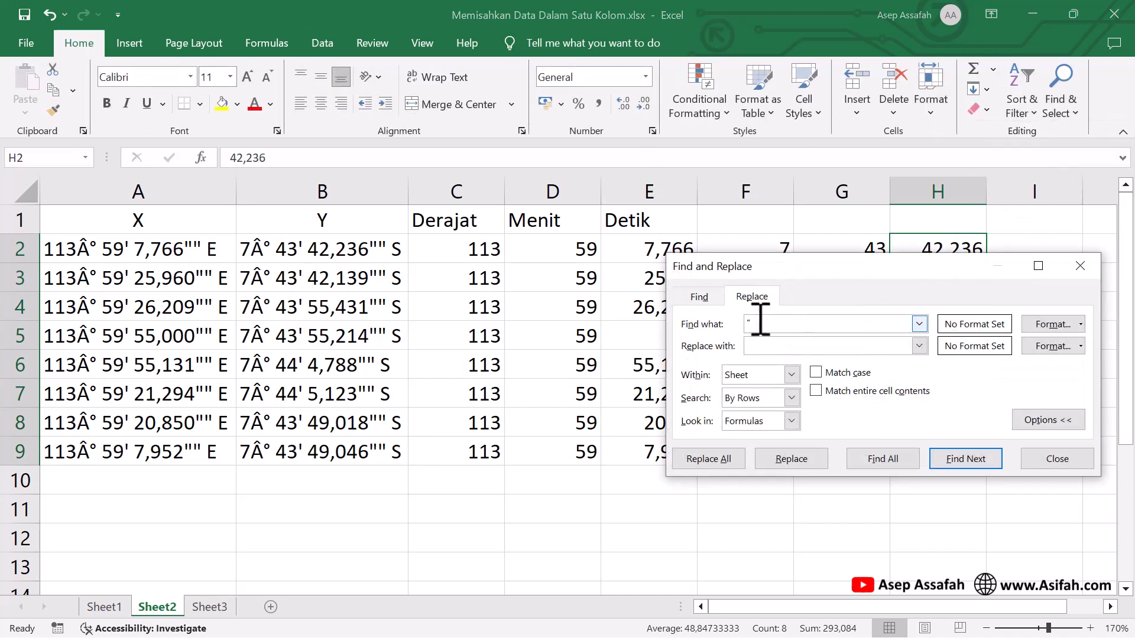
click(719, 460)
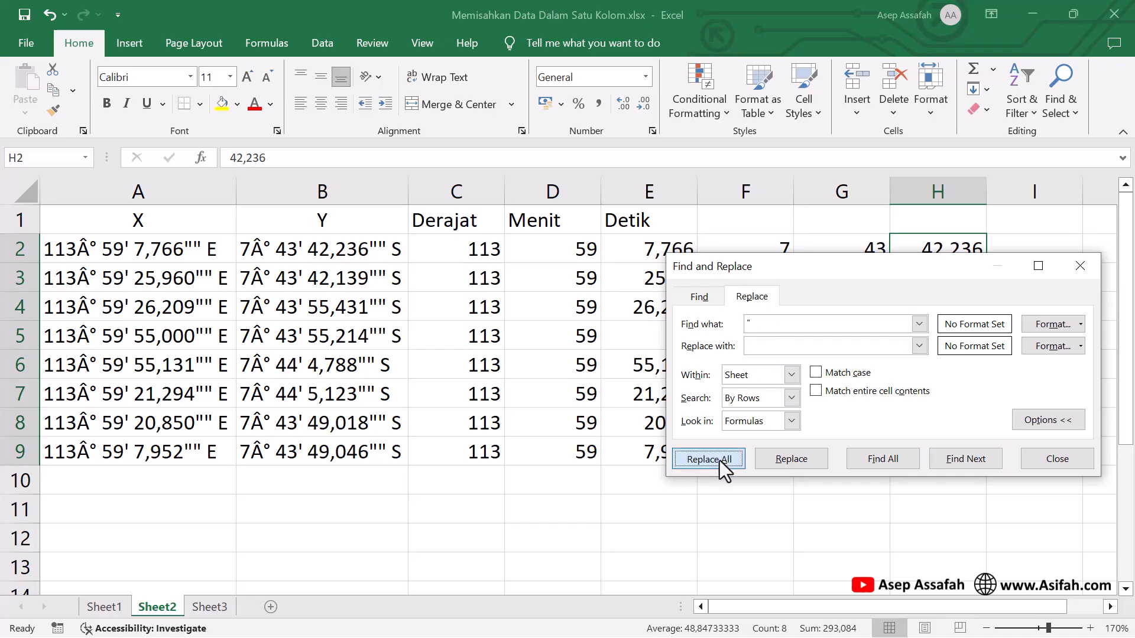
click(574, 376)
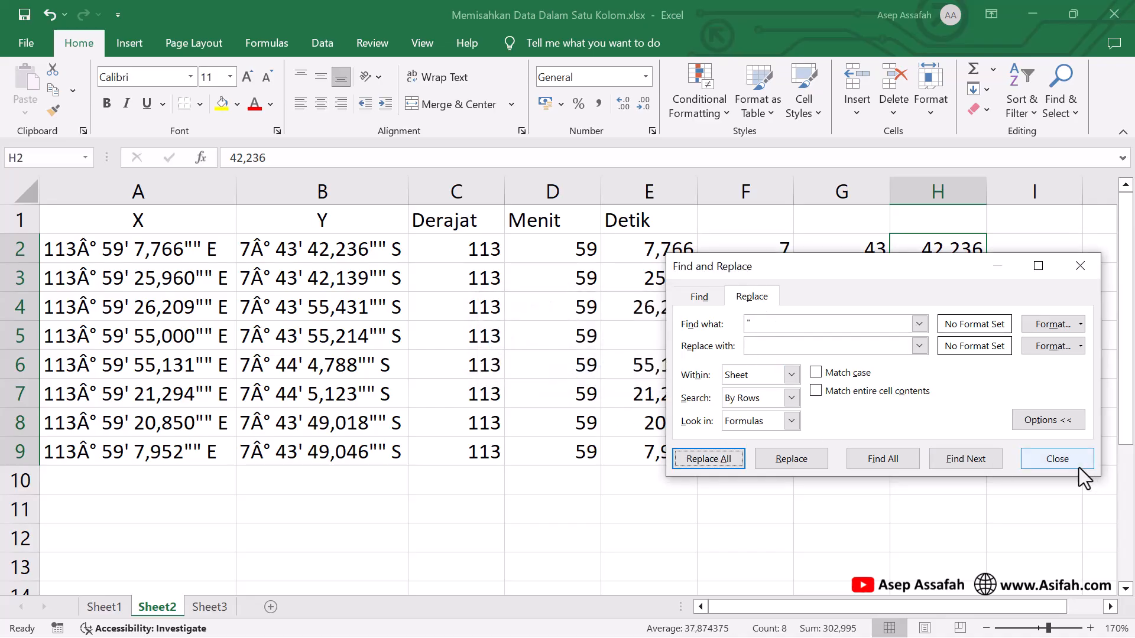
click(1082, 467)
Fill the Derajat, Menit and Detik headers from C1:E1 across to F1:H1.
click(951, 514)
drag(478, 209, 955, 233)
click(844, 509)
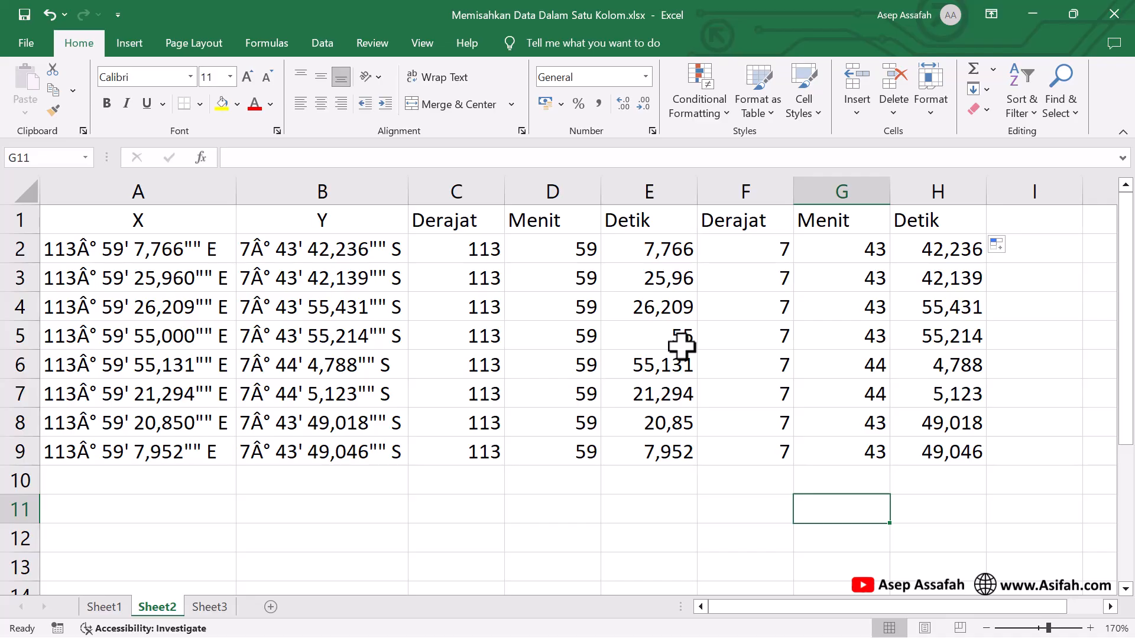
Open Sheet3 and examine the plate numbers in cells B2 to B5 of the Plat Nomor column.
click(218, 607)
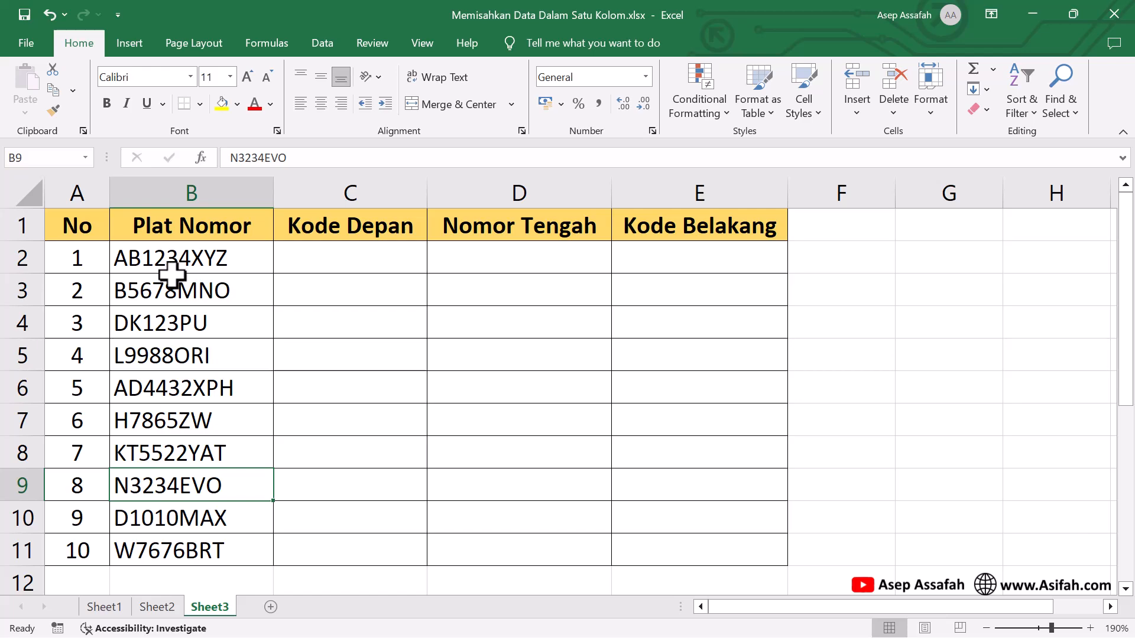
click(146, 260)
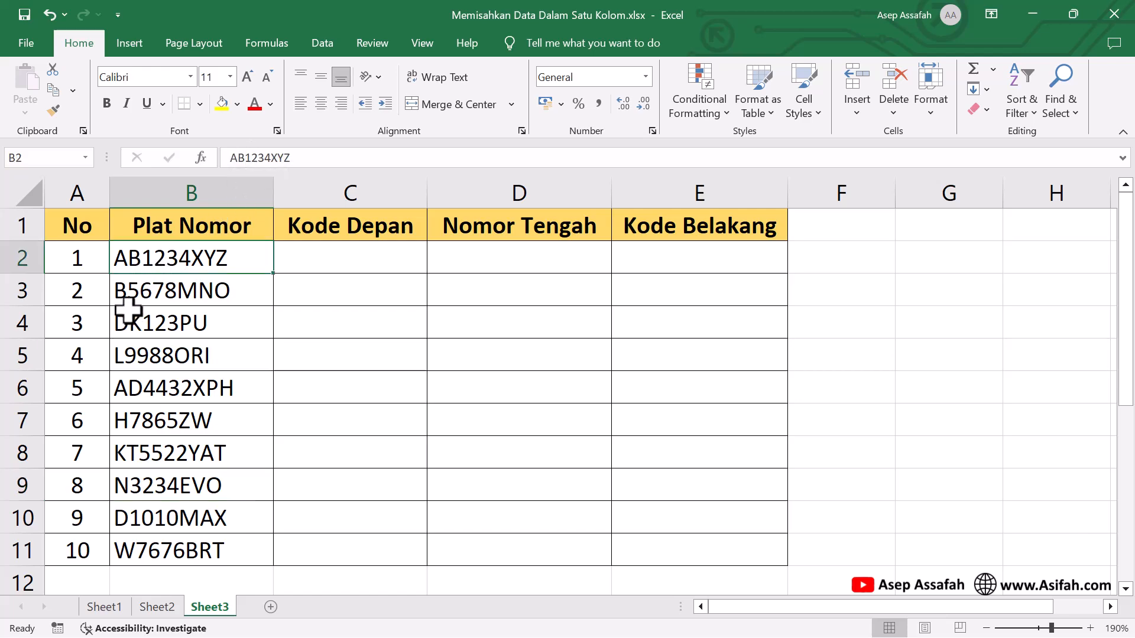
click(133, 292)
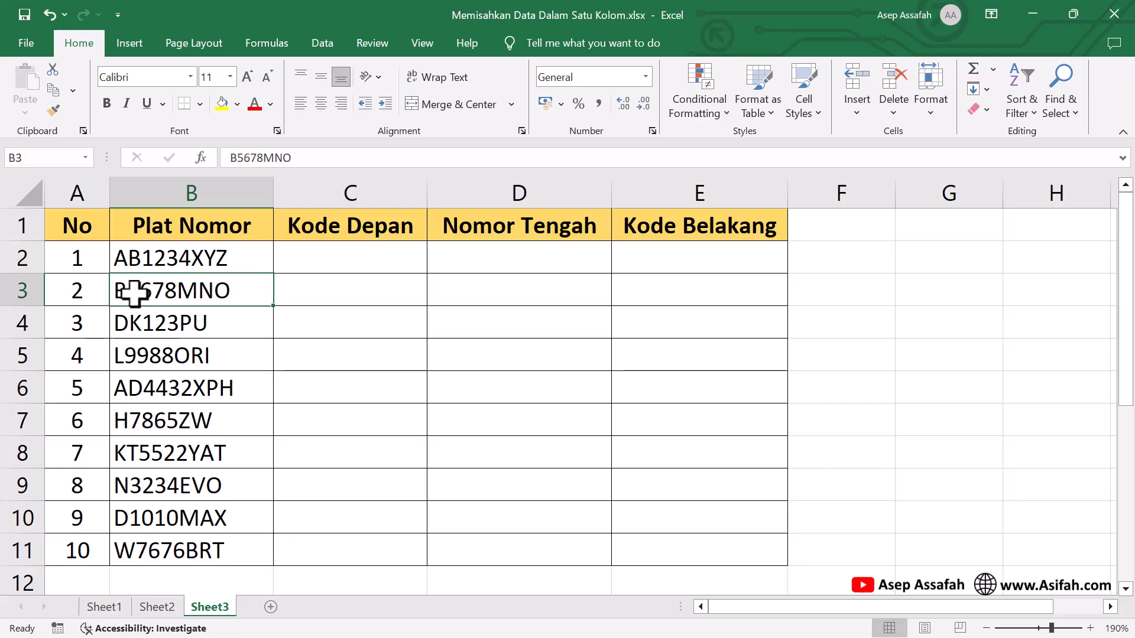
click(133, 327)
click(128, 354)
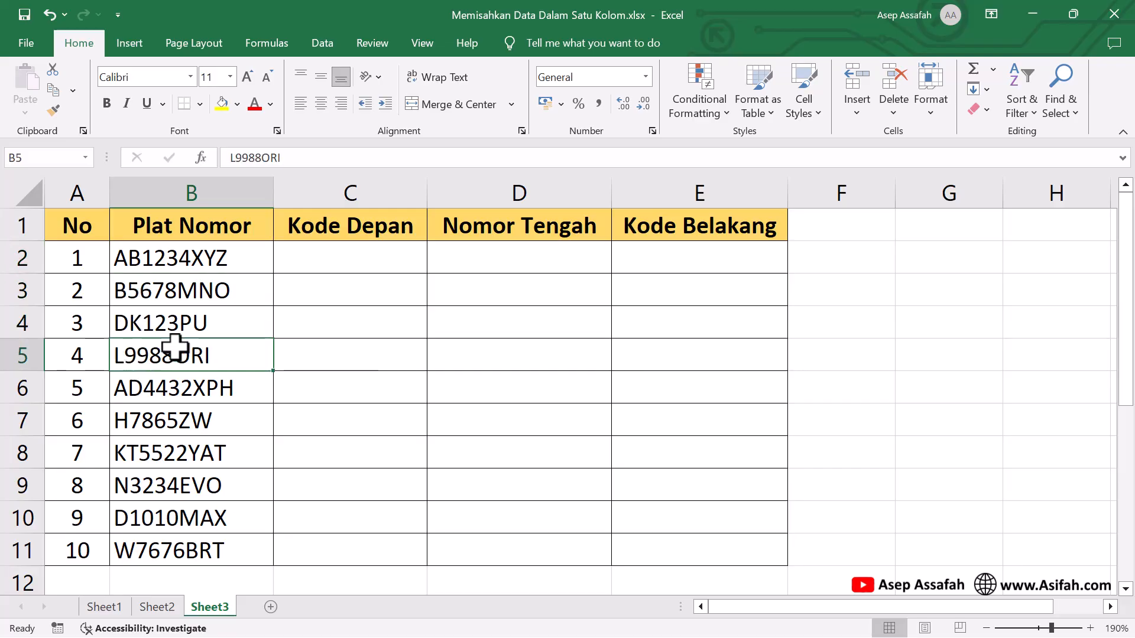
drag(228, 259, 222, 541)
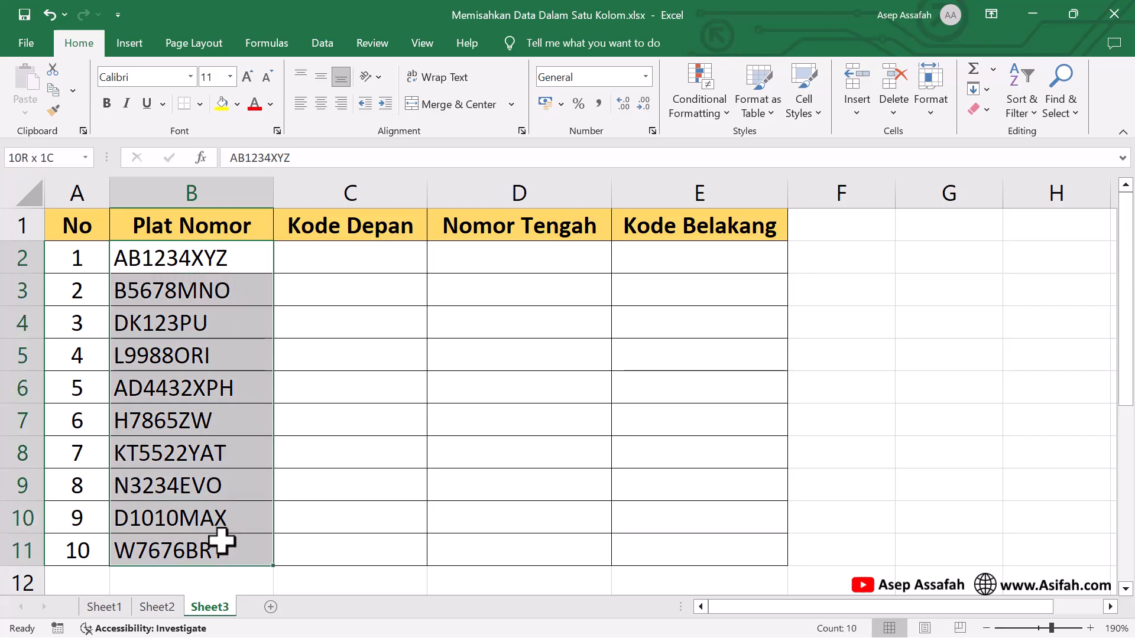
click(323, 47)
click(663, 108)
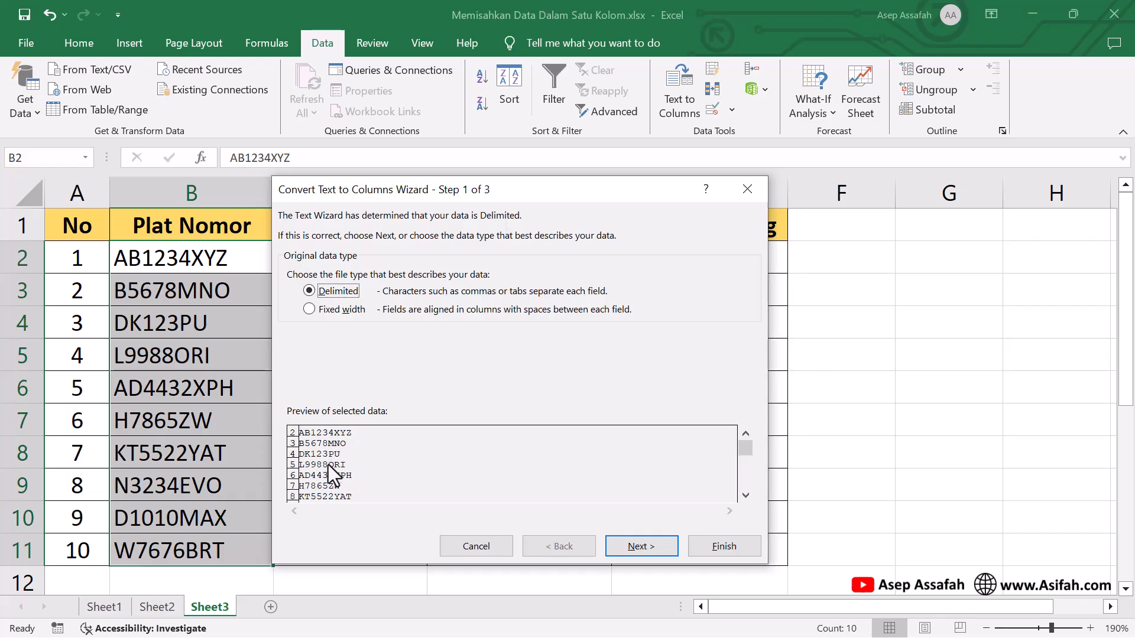
click(311, 310)
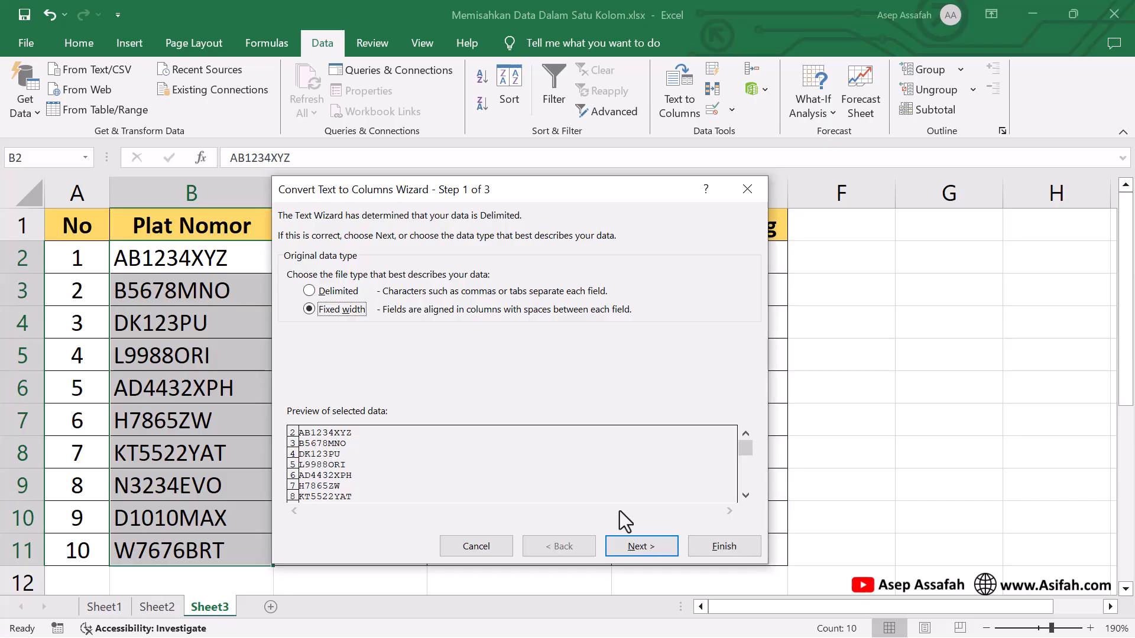
click(476, 547)
click(901, 353)
Enter AB in C2 as the example and Flash Fill the rest of the Kode Depan column.
click(377, 256)
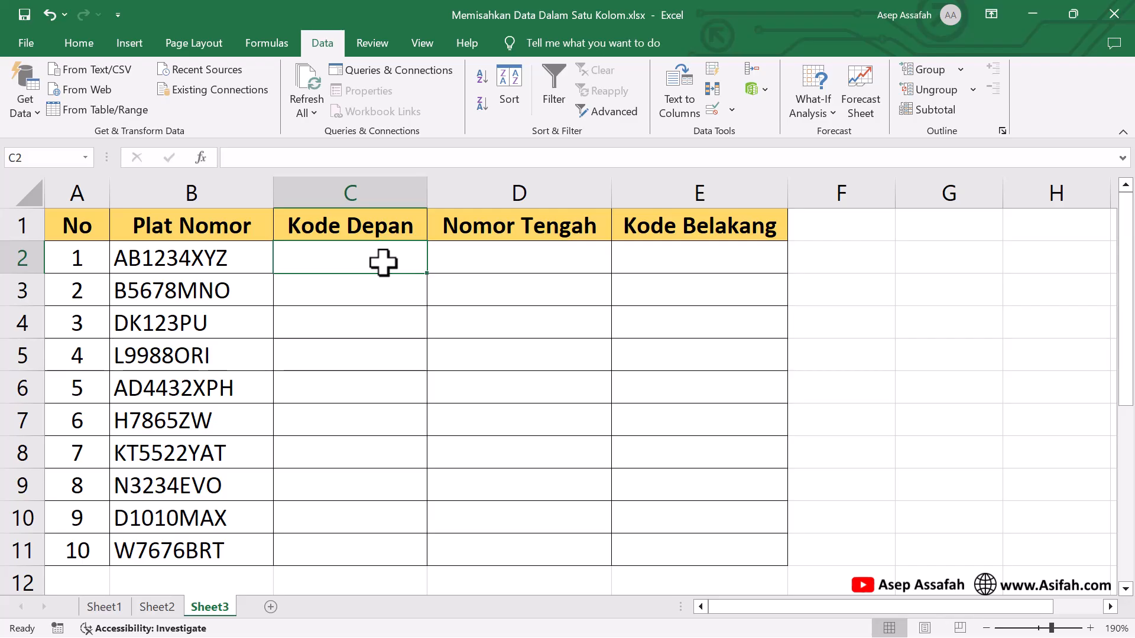
text(AB)
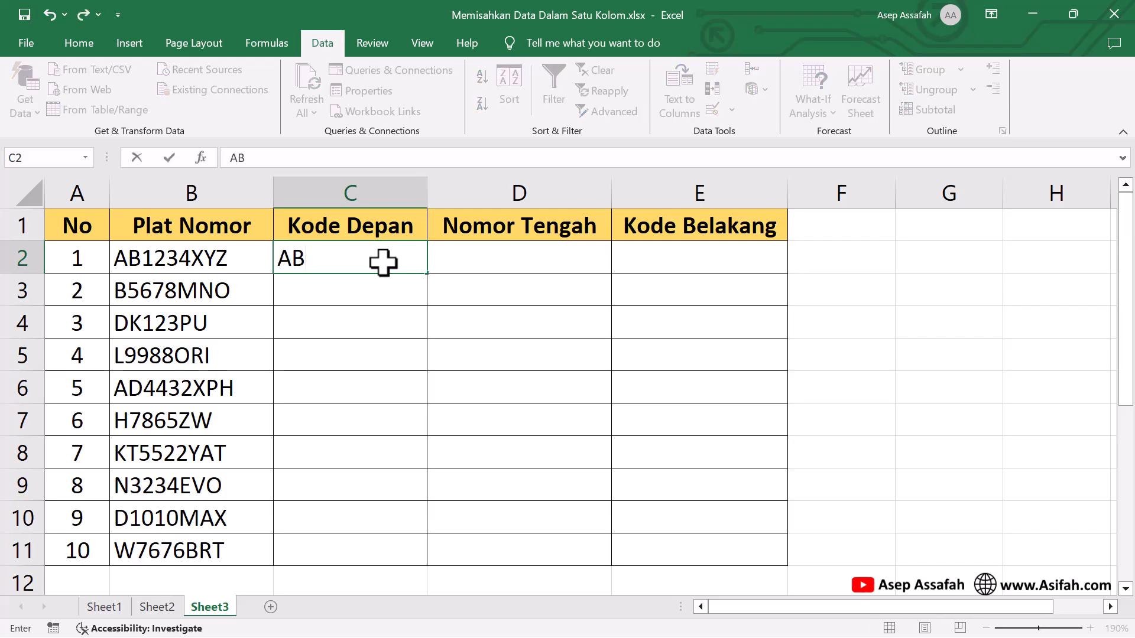
key(Return)
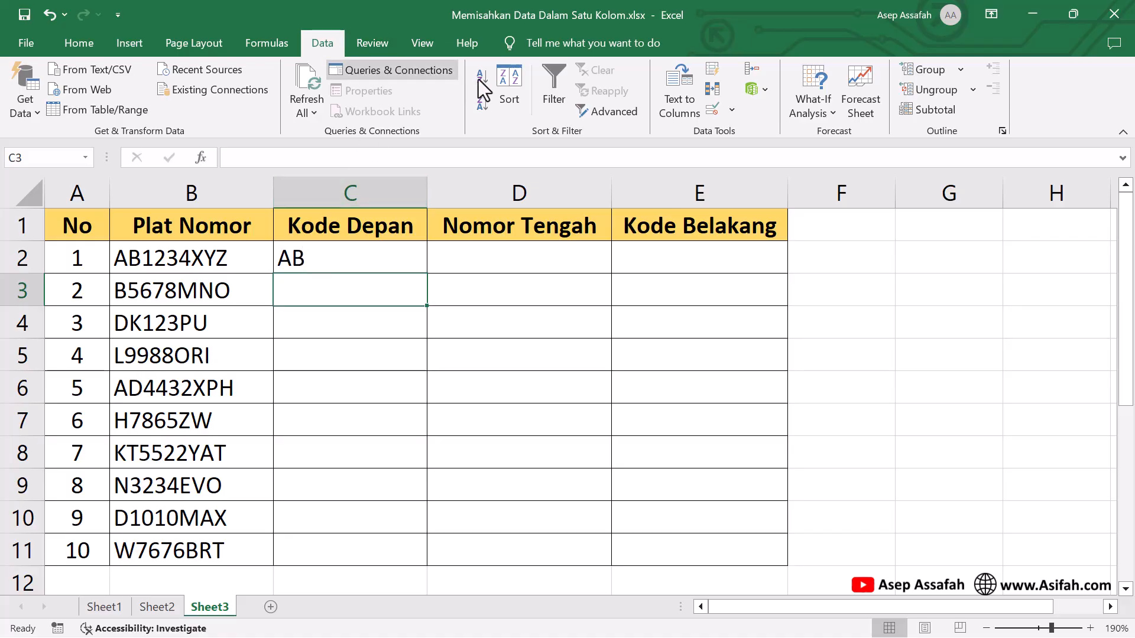
click(716, 69)
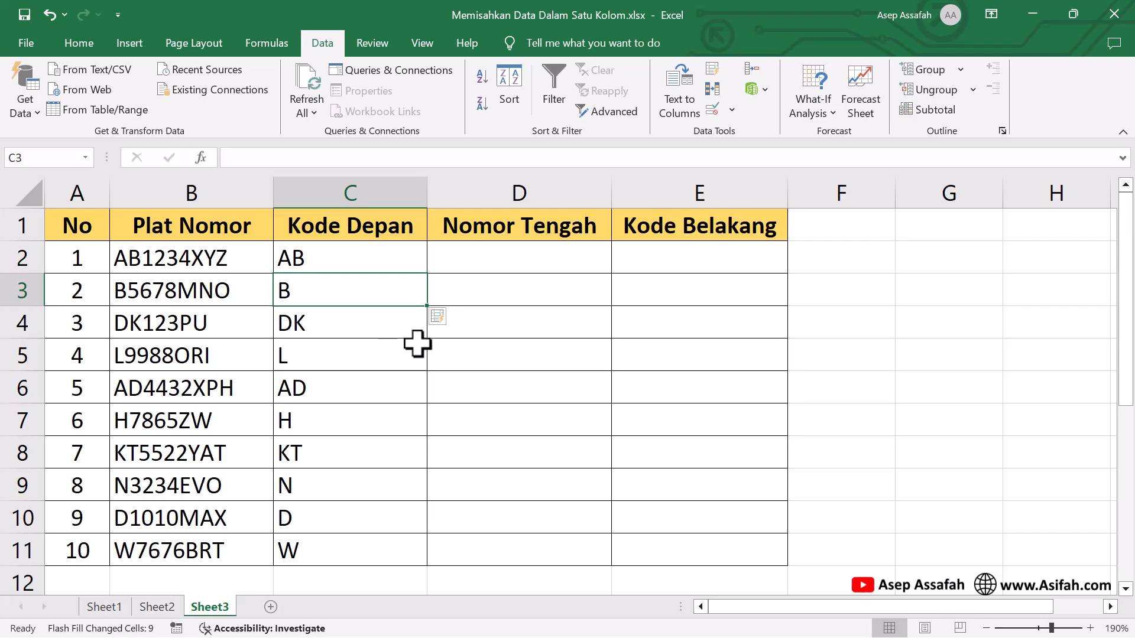
Select all changed Kode Depan cells from the Flash Fill options and accept the suggestions.
click(444, 320)
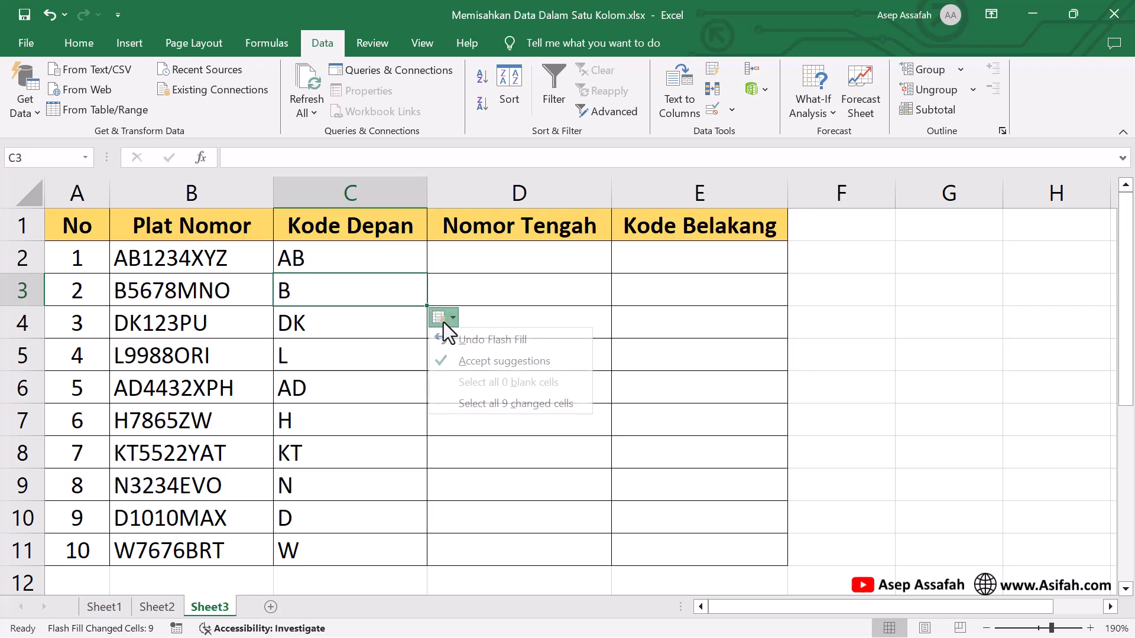
click(481, 403)
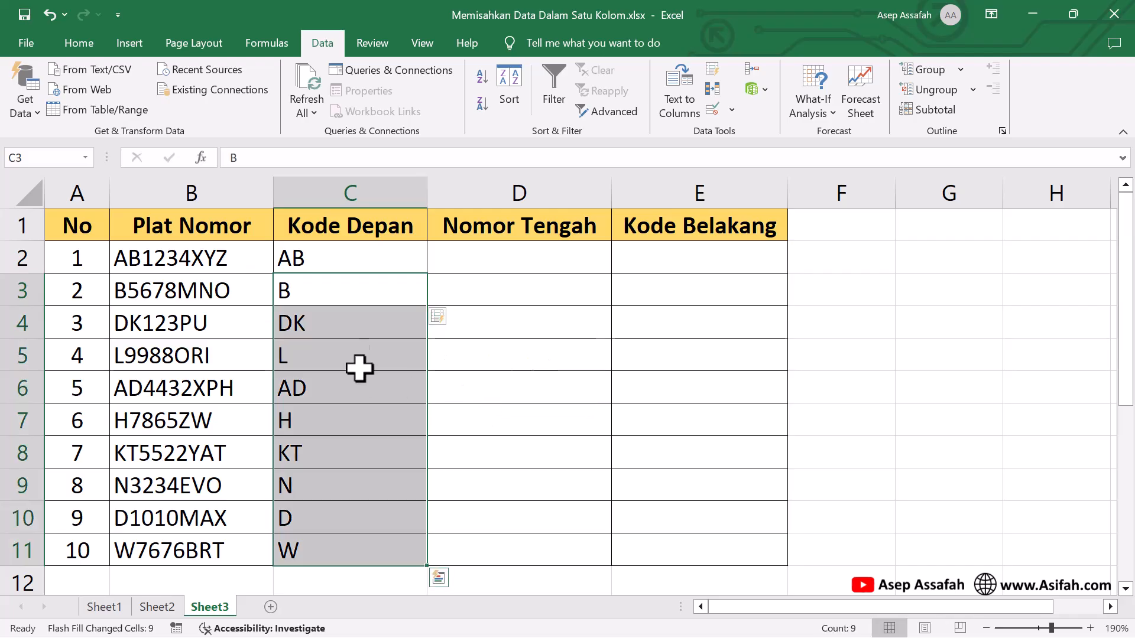
click(443, 320)
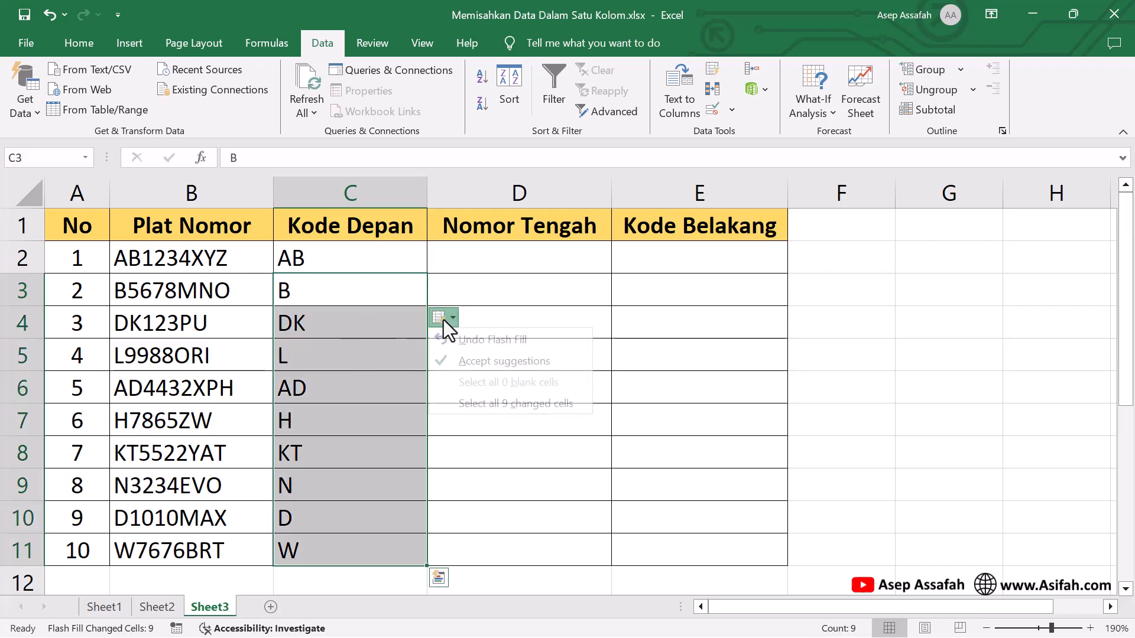
click(473, 363)
click(398, 357)
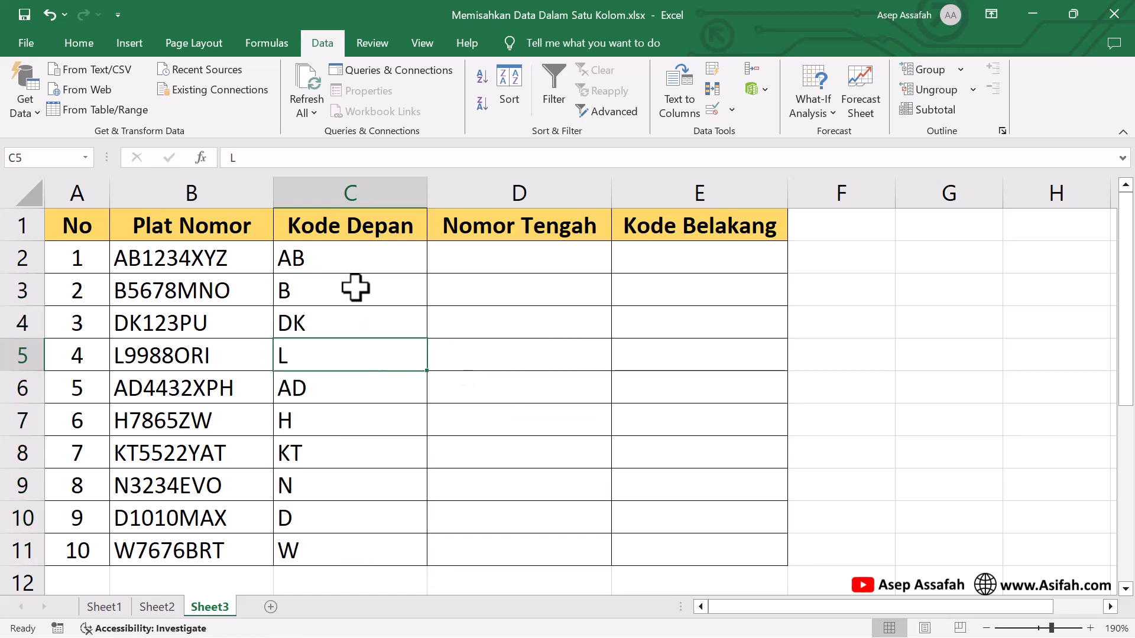
Check the filled Kode Depan values from C3 down to C11 against the plate numbers.
click(354, 291)
click(350, 320)
click(344, 356)
click(343, 388)
click(340, 421)
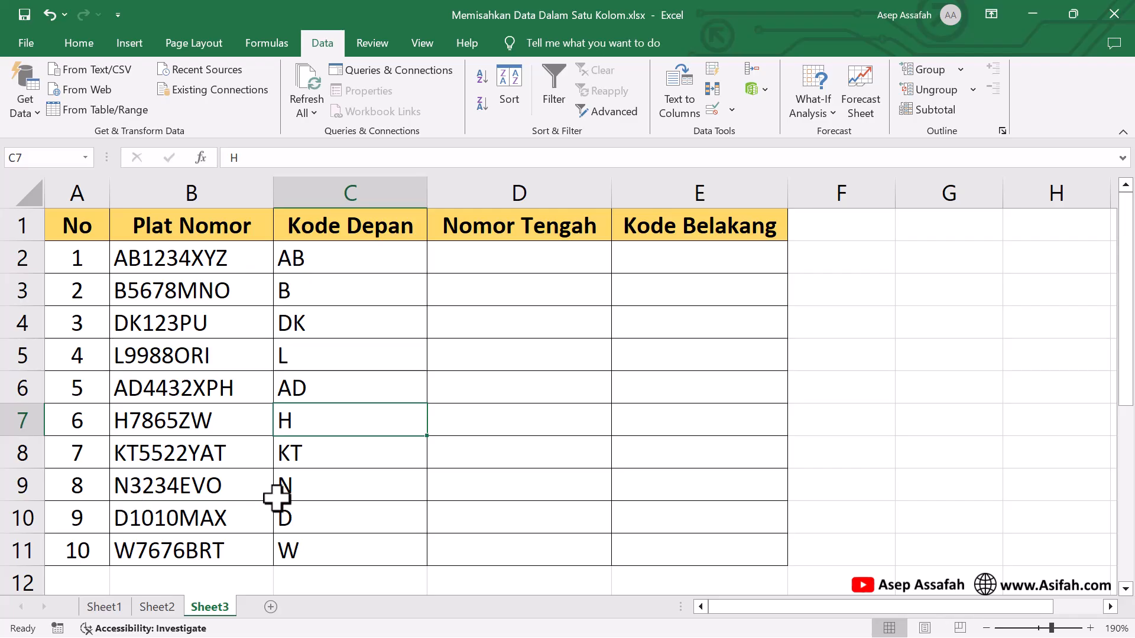
click(299, 491)
click(311, 519)
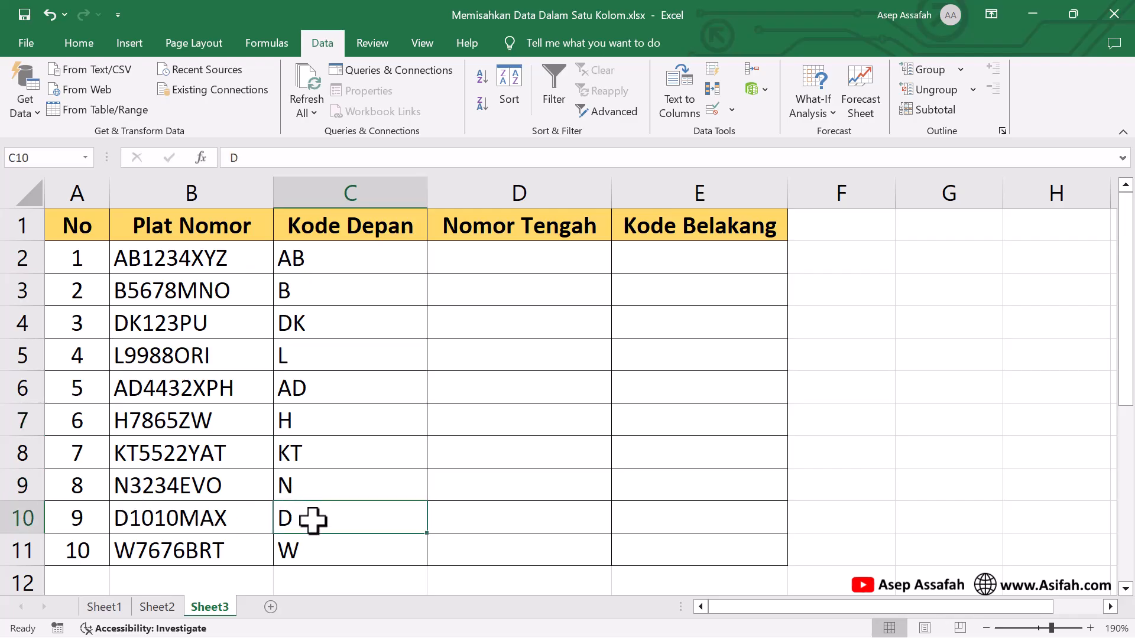
click(299, 541)
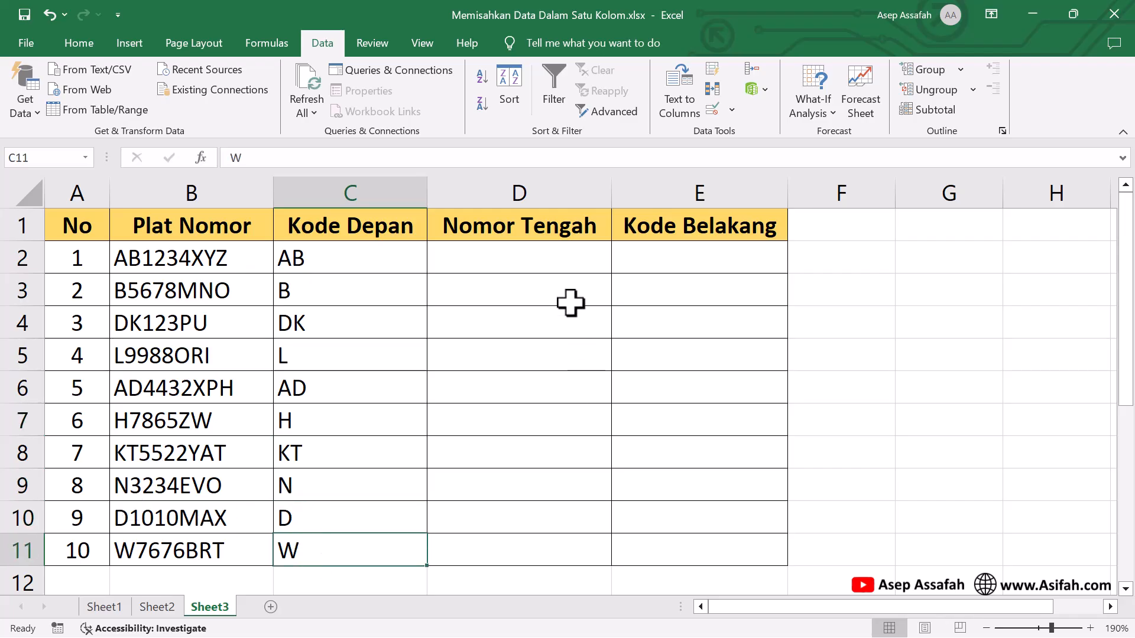
Enter 1234 in D2 as the example and Flash Fill the rest of the Nomor Tengah column.
click(549, 260)
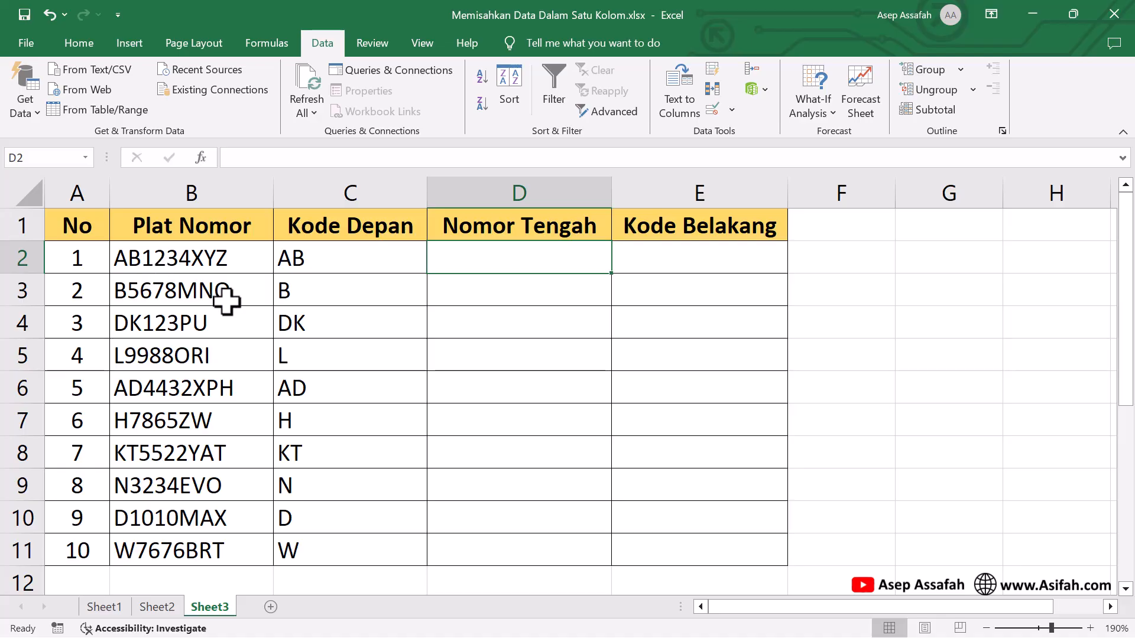
text(1234)
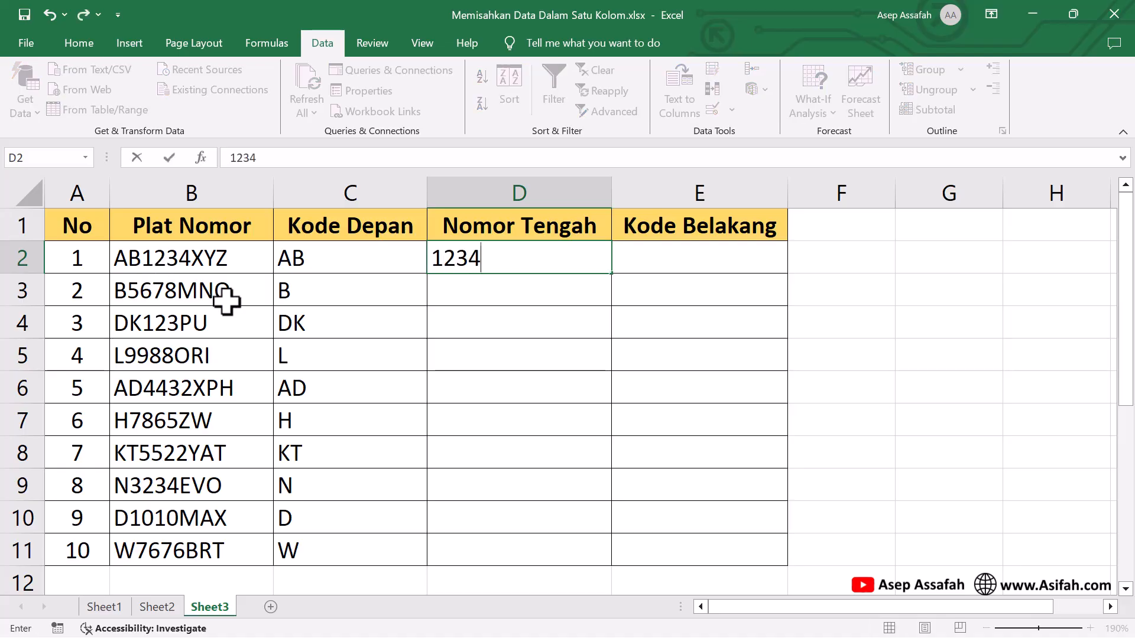
key(Return)
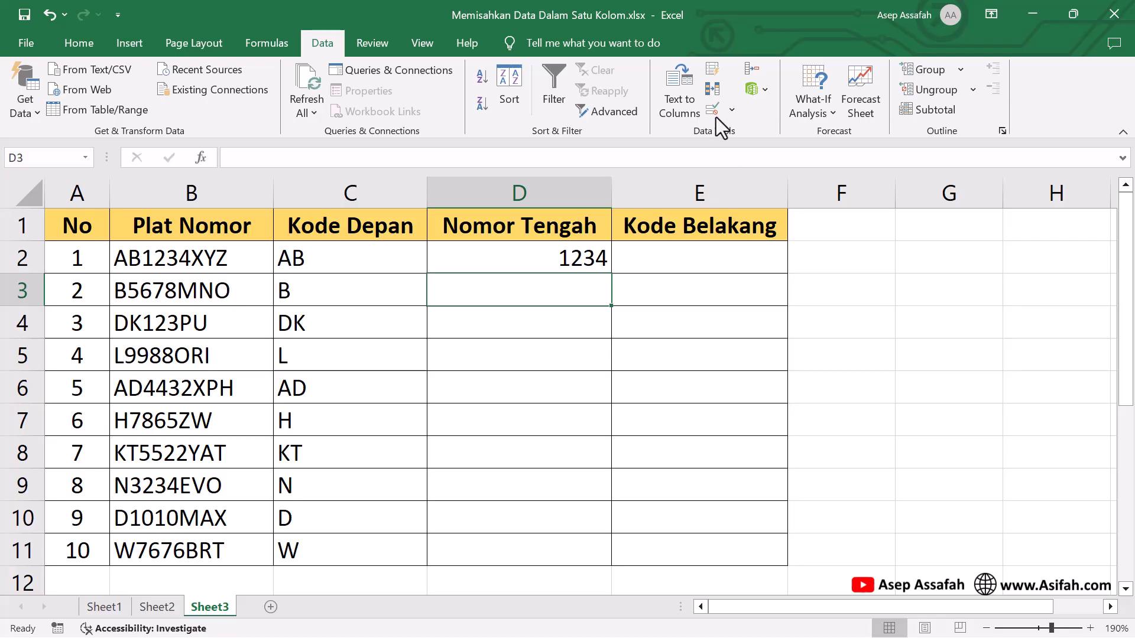
click(714, 73)
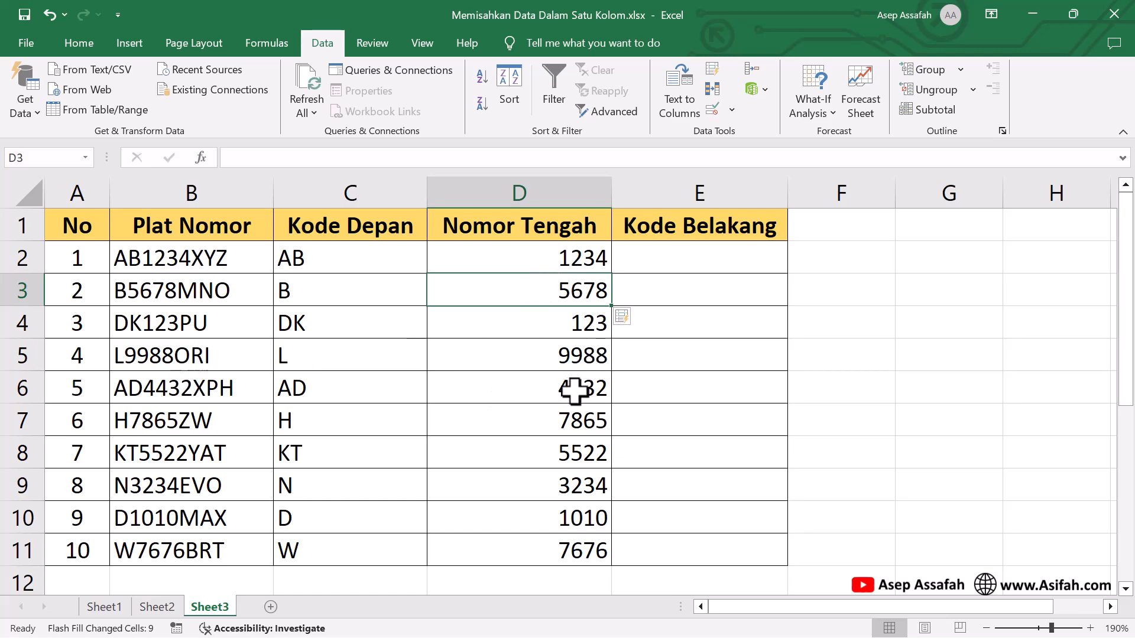
Accept the Flash Fill suggestions for the Nomor Tengah column and select cell D3.
click(628, 317)
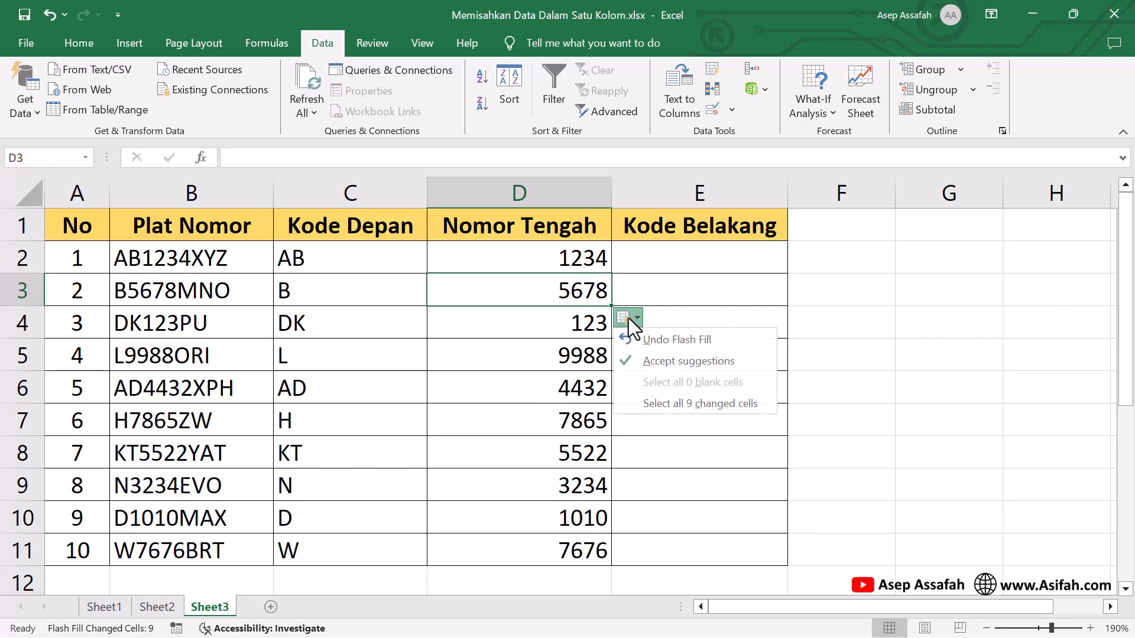
key(Escape)
click(626, 318)
click(648, 362)
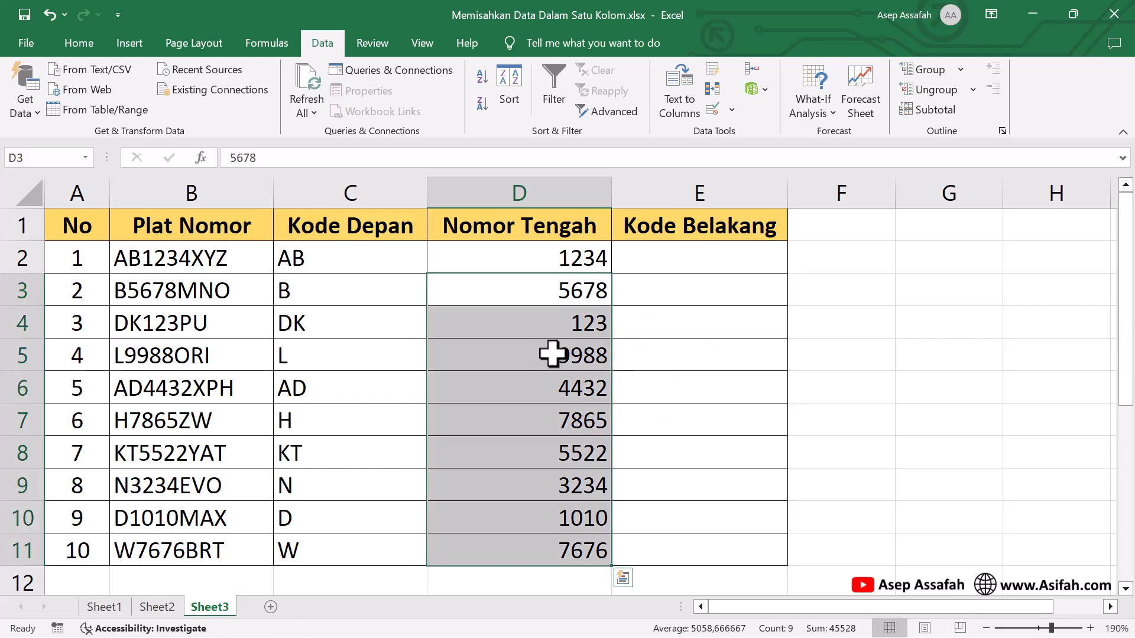
click(554, 289)
Enter XYZ in E2 as the example and Flash Fill the rest of the Kode Belakang column.
click(717, 259)
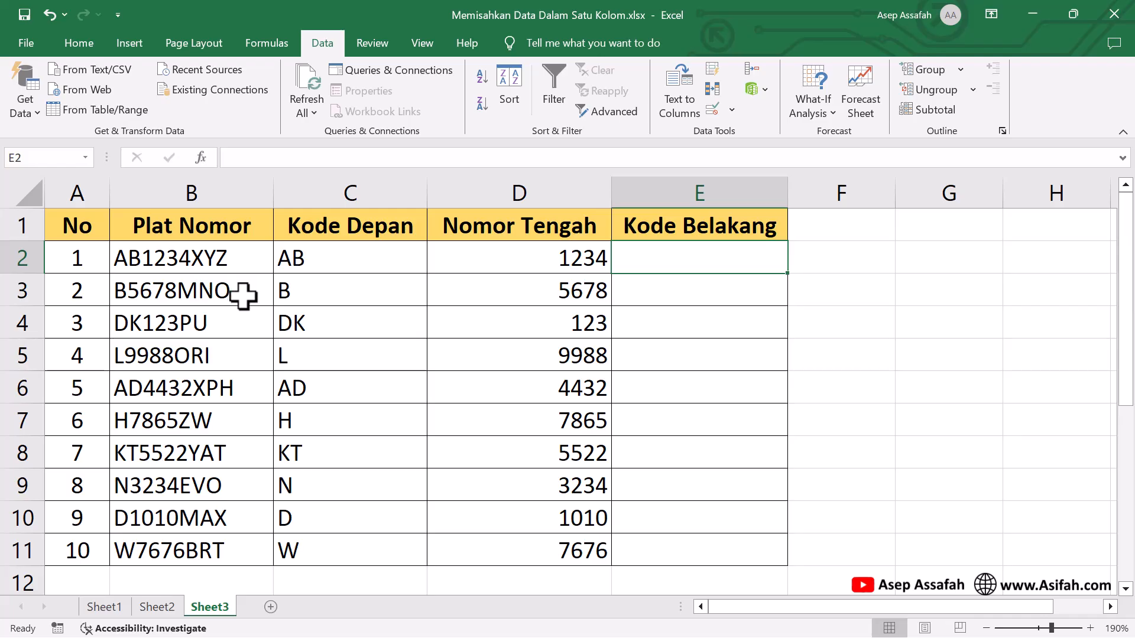
text(XYZ)
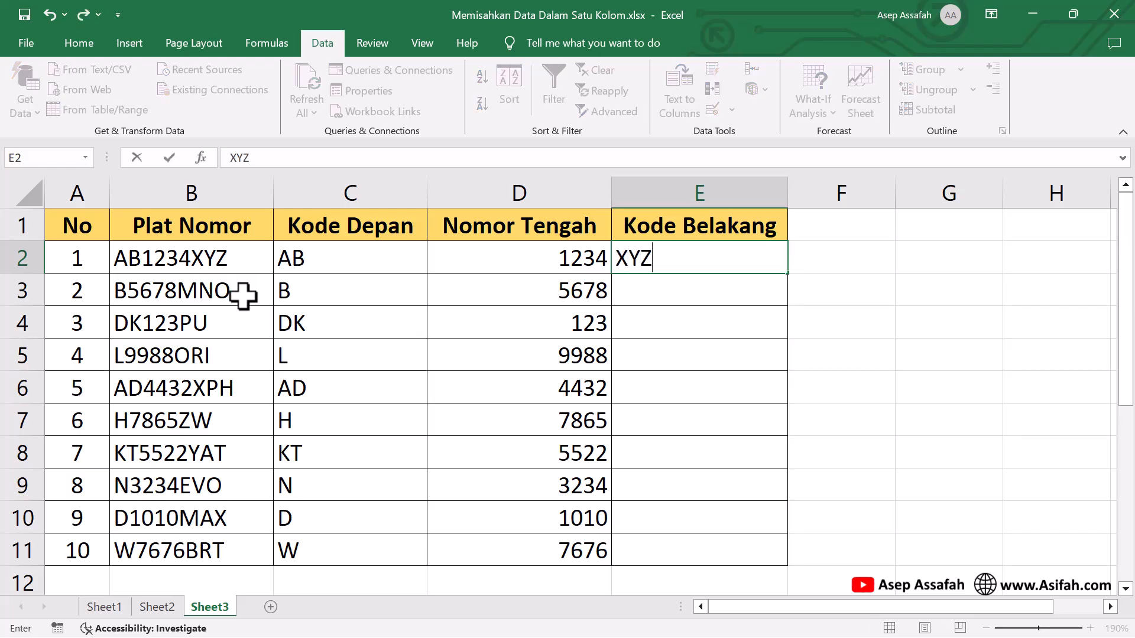
key(Return)
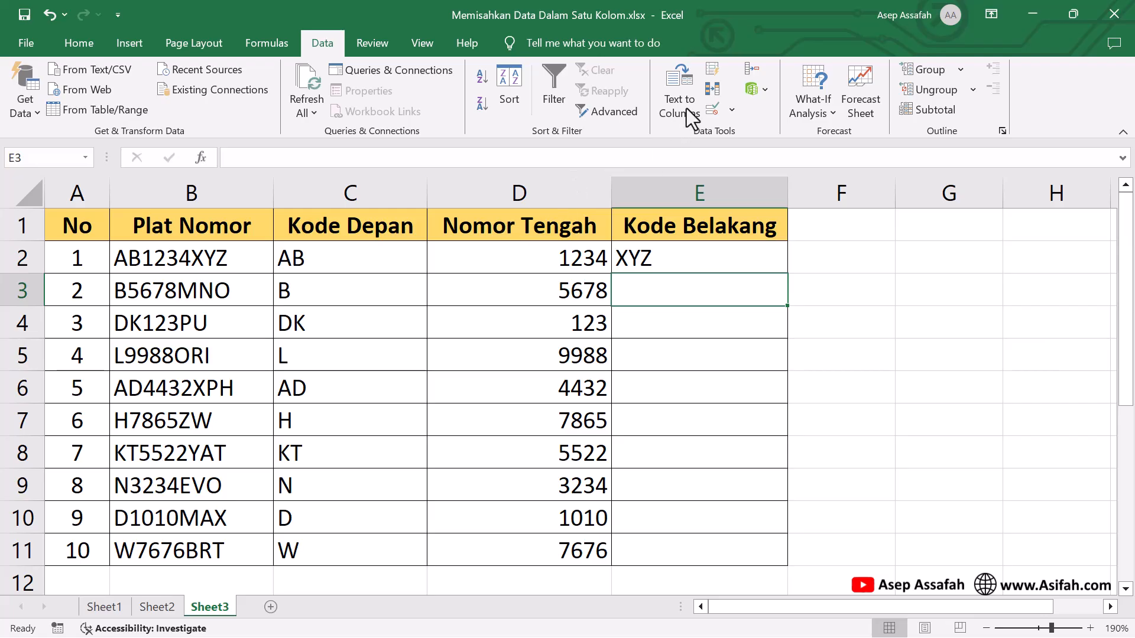
click(715, 72)
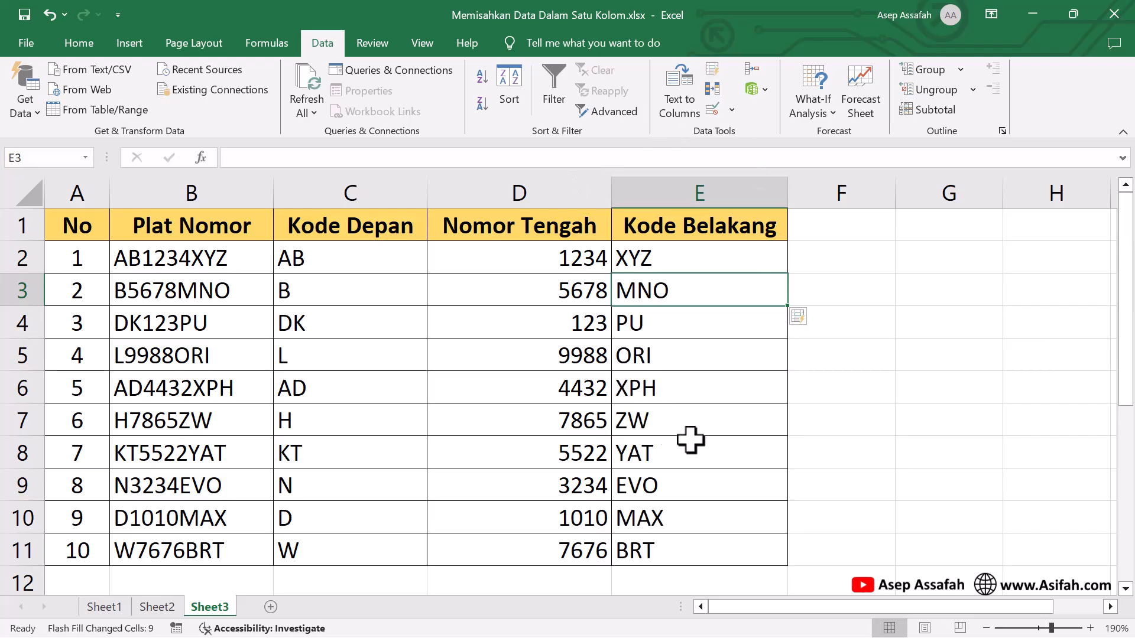
Center the contents of the split plate cells C2:E11 horizontally.
drag(398, 264, 687, 537)
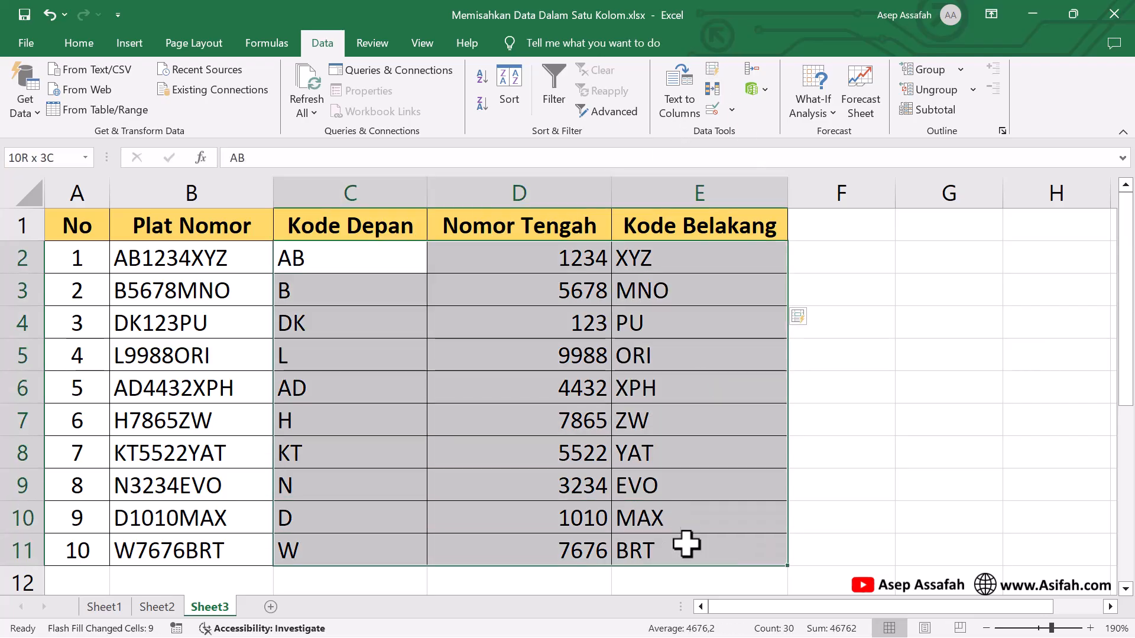
click(87, 44)
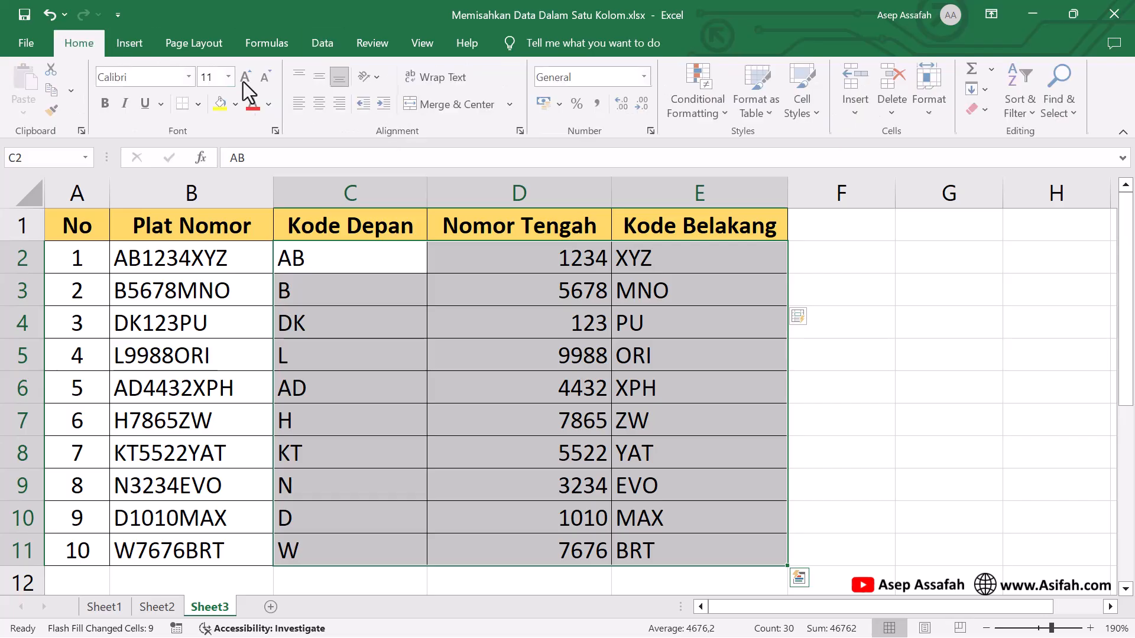
click(324, 107)
click(868, 436)
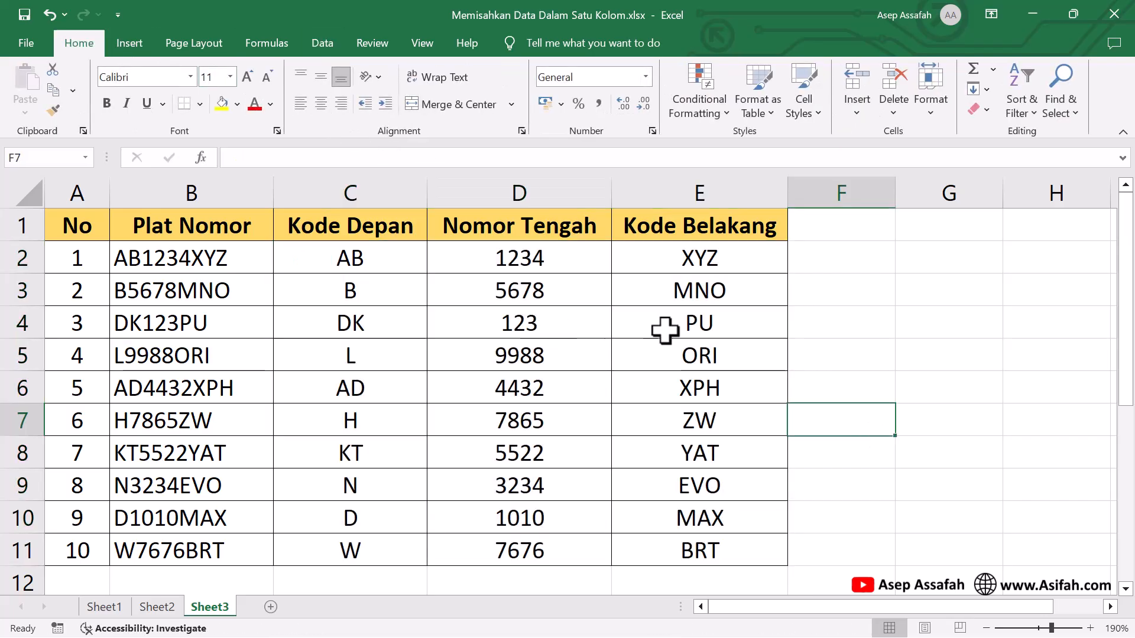